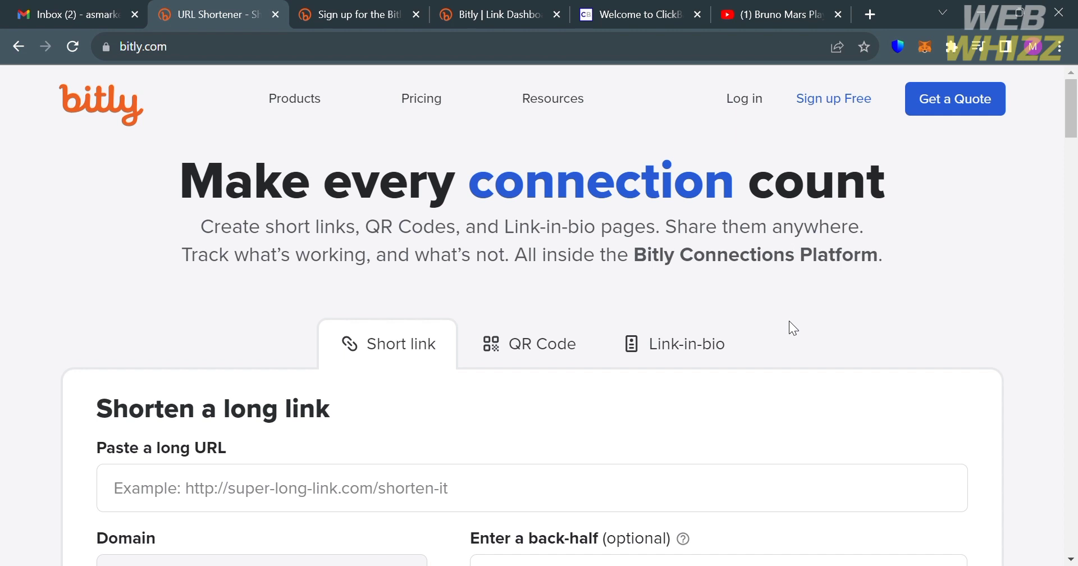
Look over the Bitly homepage, from the link-shortening form through the product cards, usage figures and testimonials to the FAQ
scroll(789, 321, down, 2)
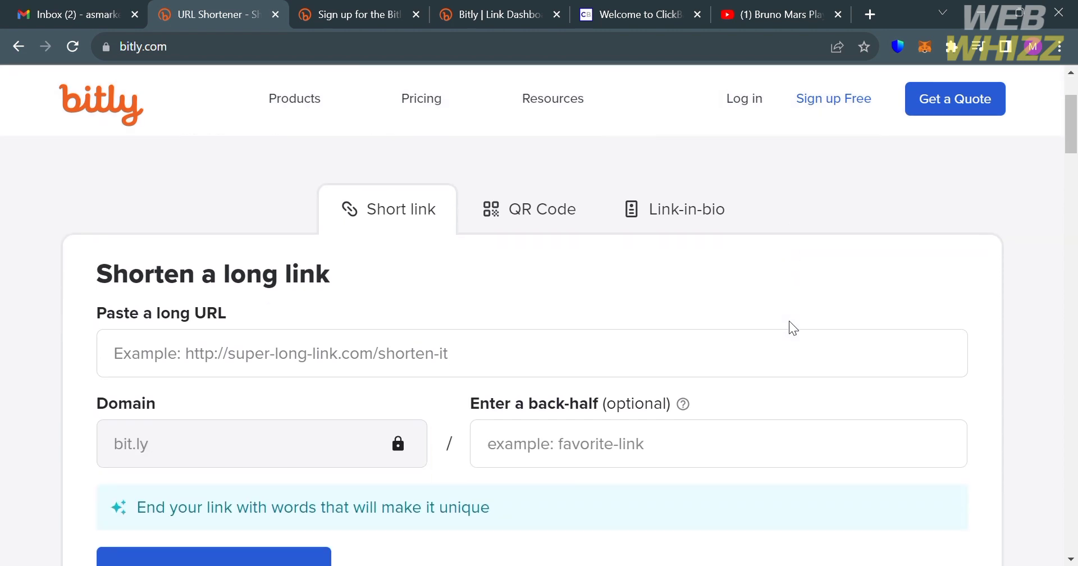
scroll(789, 321, up, 2)
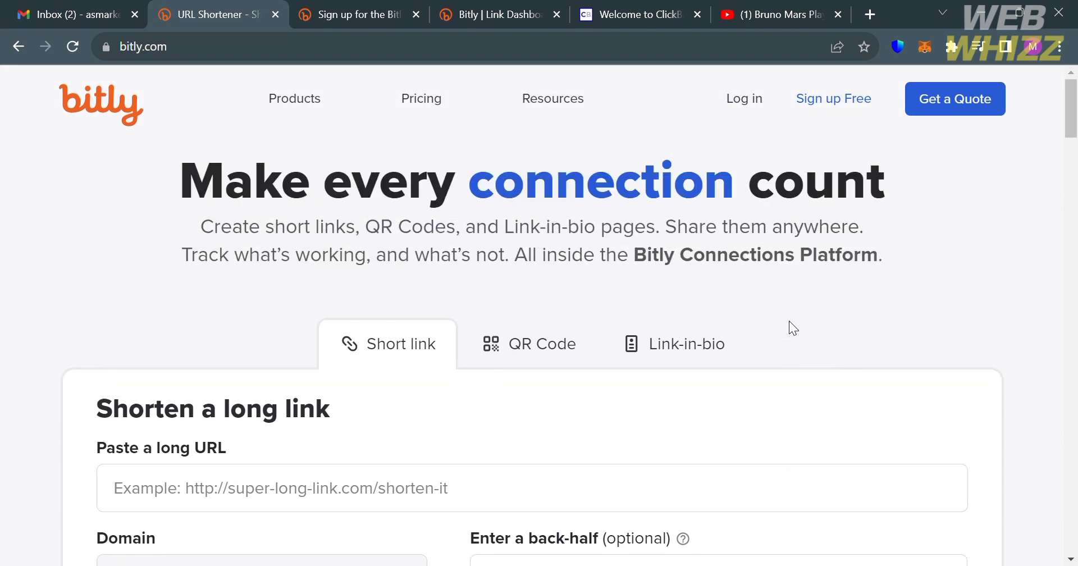
scroll(790, 321, down, 3)
scroll(797, 329, up, 2)
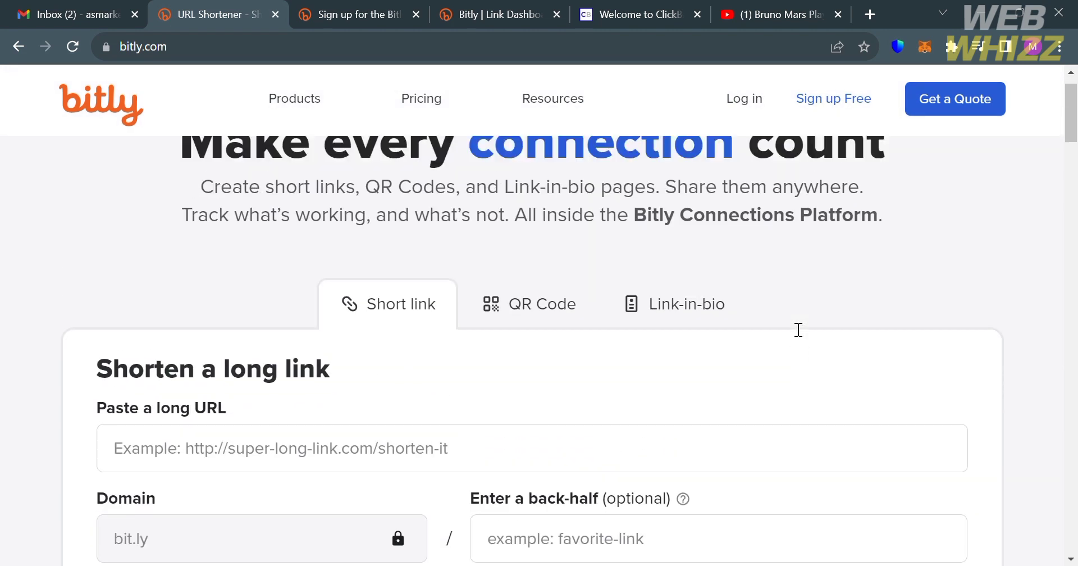
scroll(793, 328, down, 5)
scroll(792, 327, down, 4)
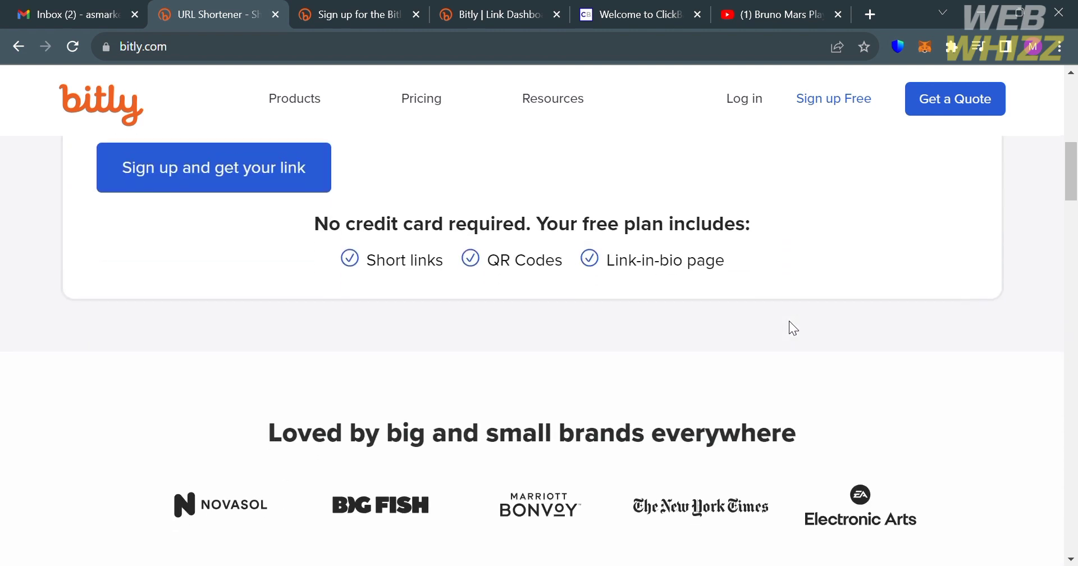
scroll(793, 327, down, 7)
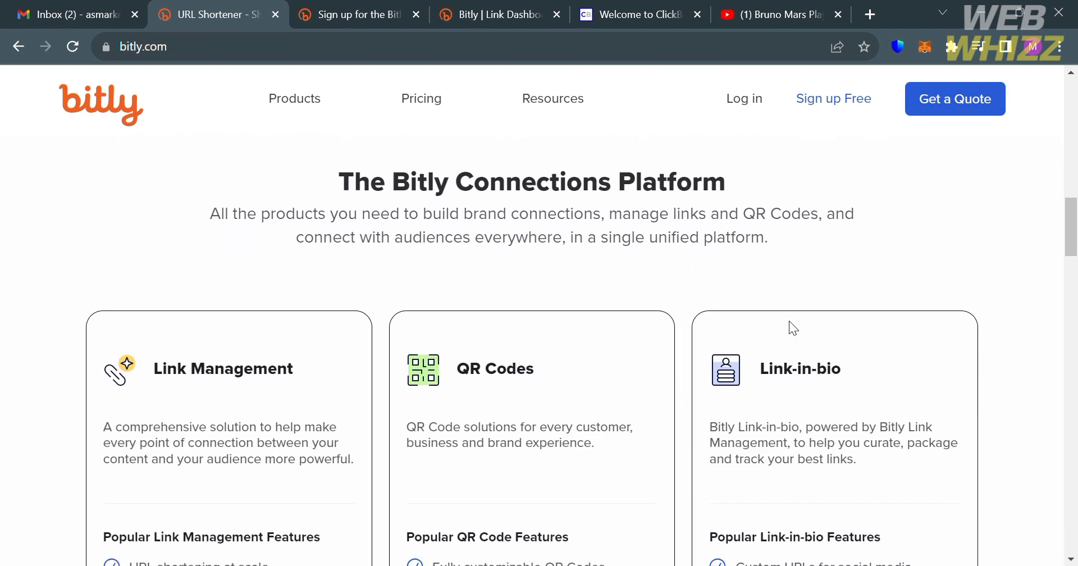
scroll(790, 321, down, 3)
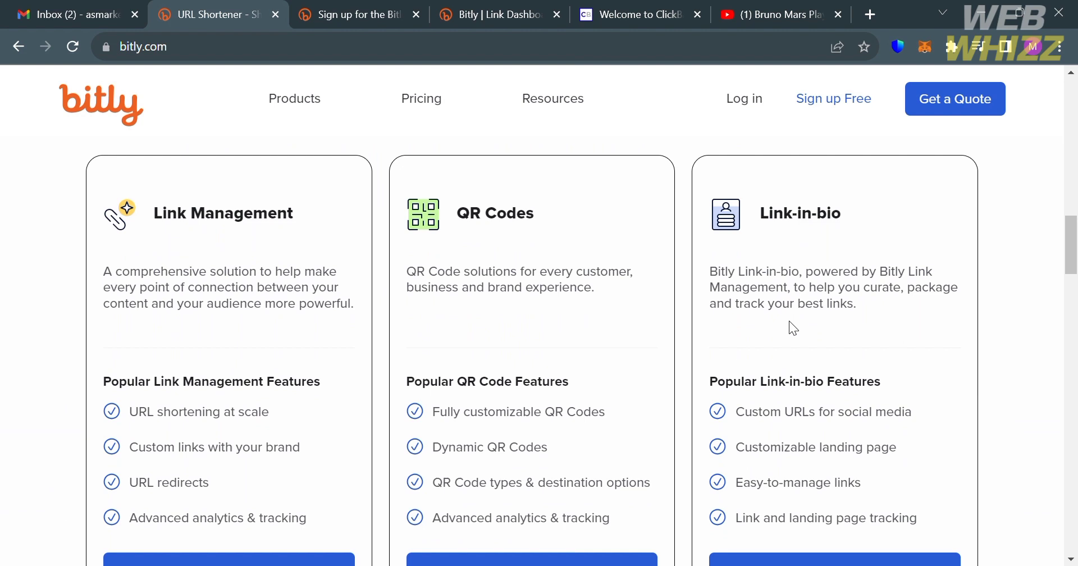
scroll(790, 321, down, 2)
scroll(790, 321, up, 3)
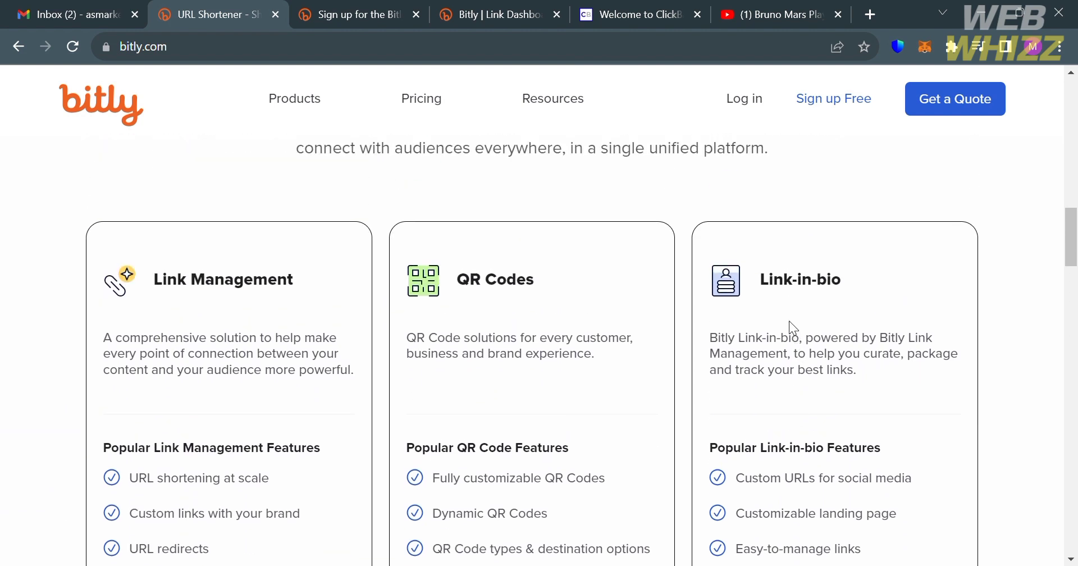
scroll(792, 327, down, 6)
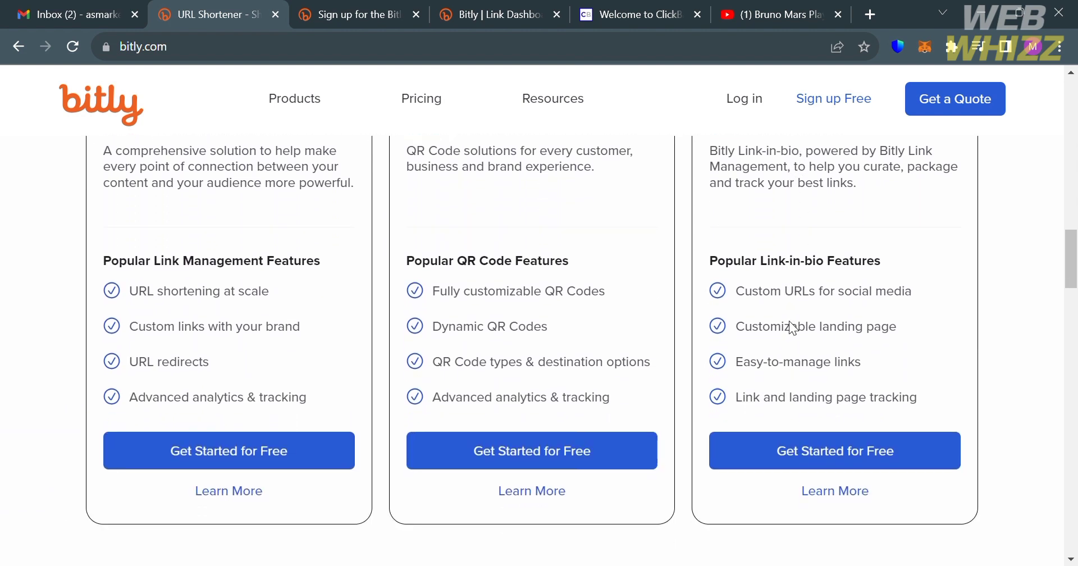
scroll(790, 324, down, 6)
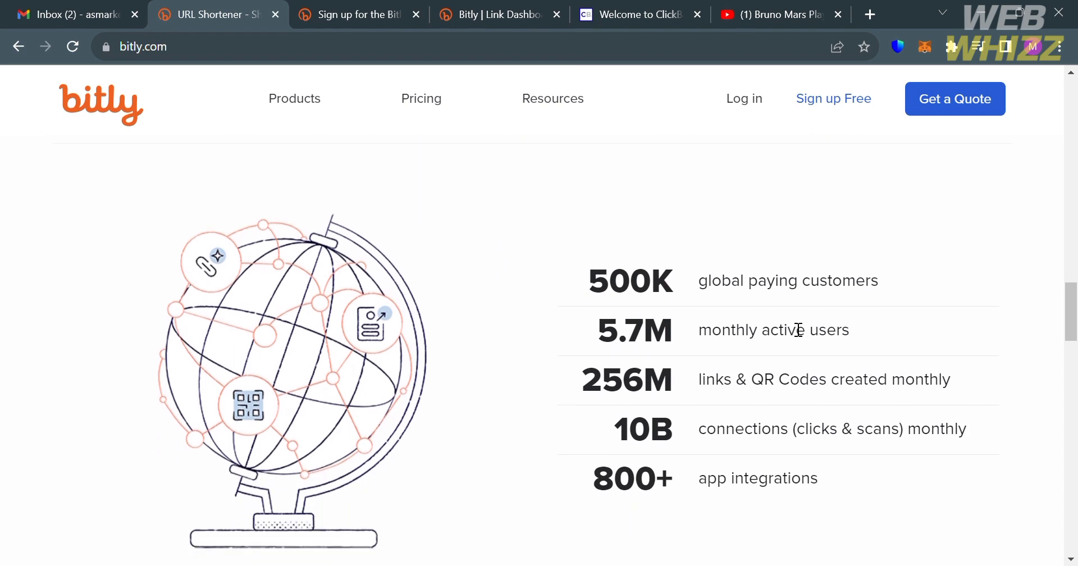
scroll(794, 327, down, 3)
scroll(797, 328, down, 10)
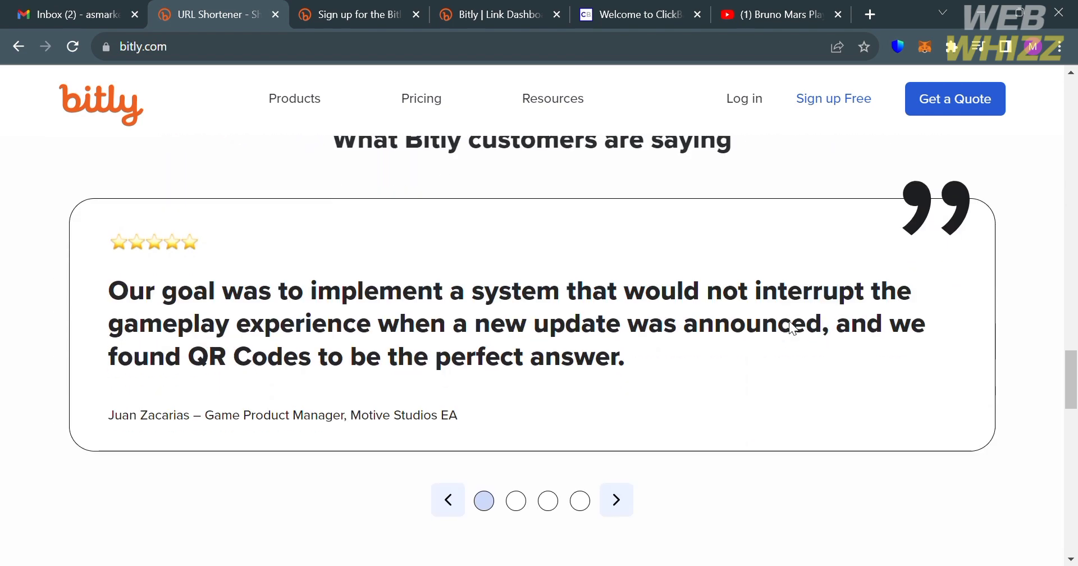
scroll(789, 322, down, 12)
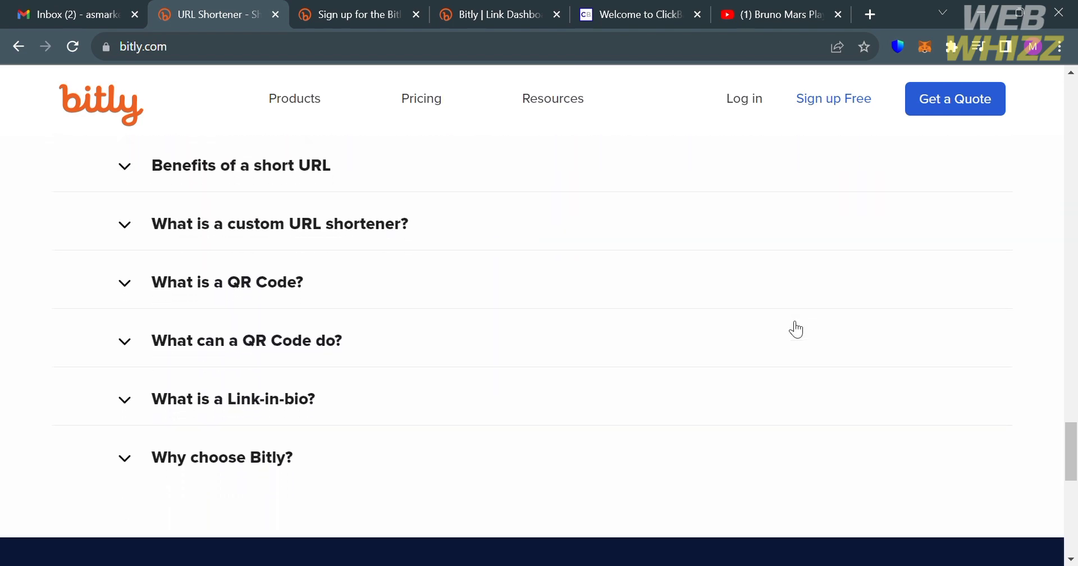
scroll(796, 329, down, 6)
scroll(796, 329, up, 13)
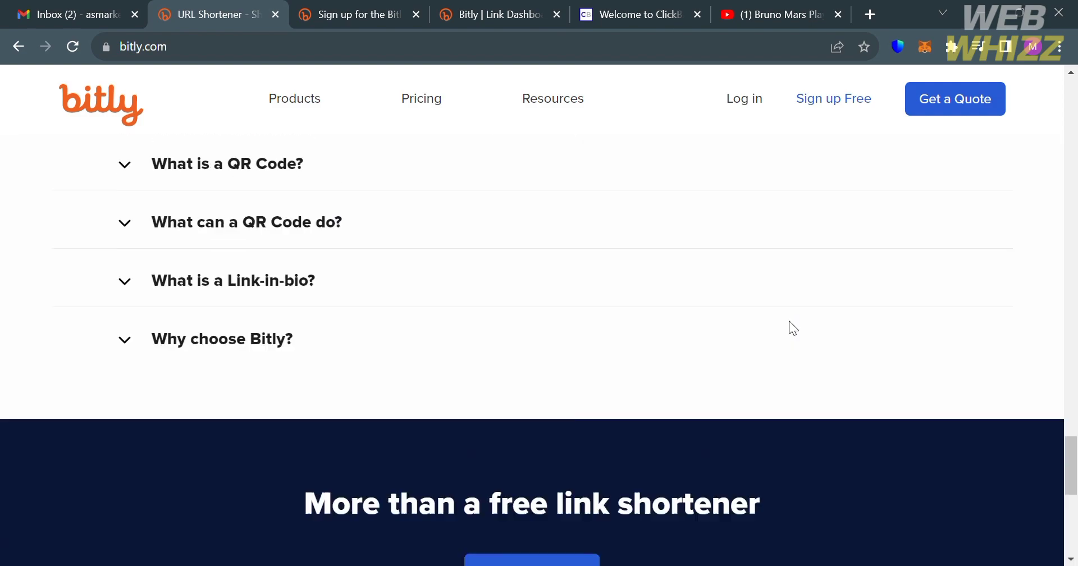
scroll(796, 329, up, 20)
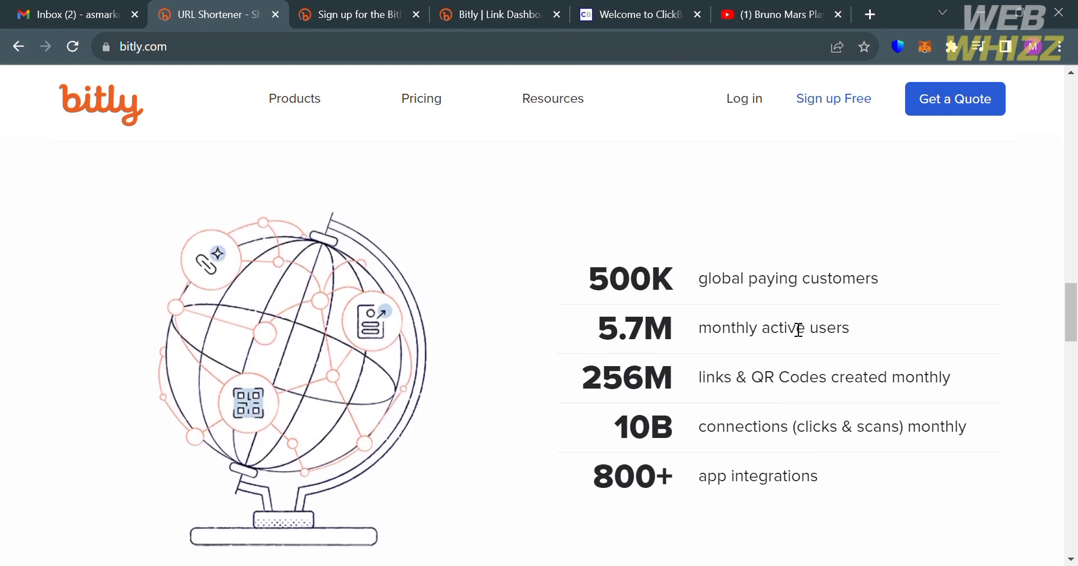
scroll(798, 330, up, 15)
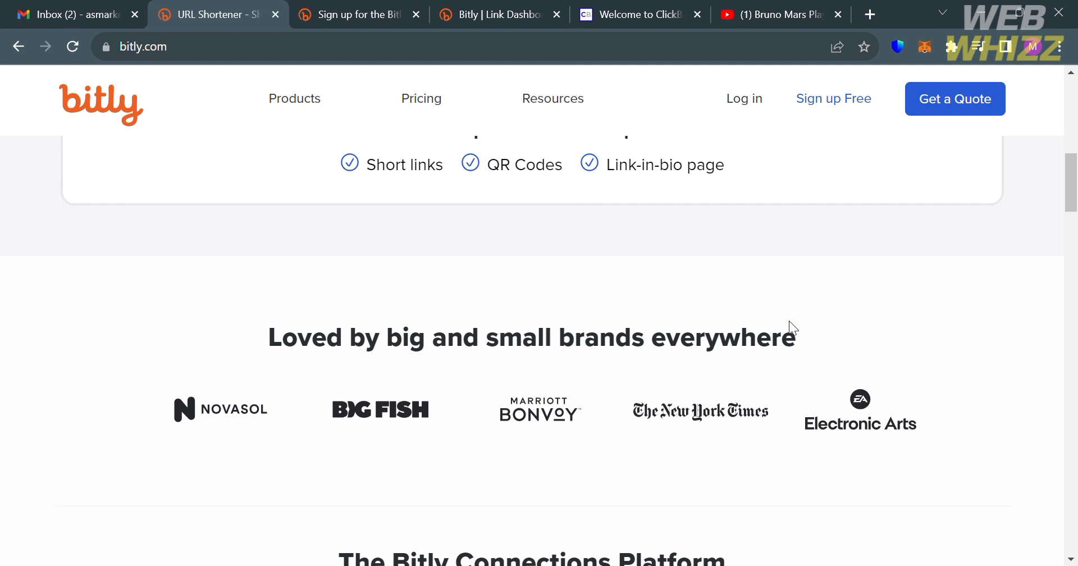
scroll(789, 328, up, 7)
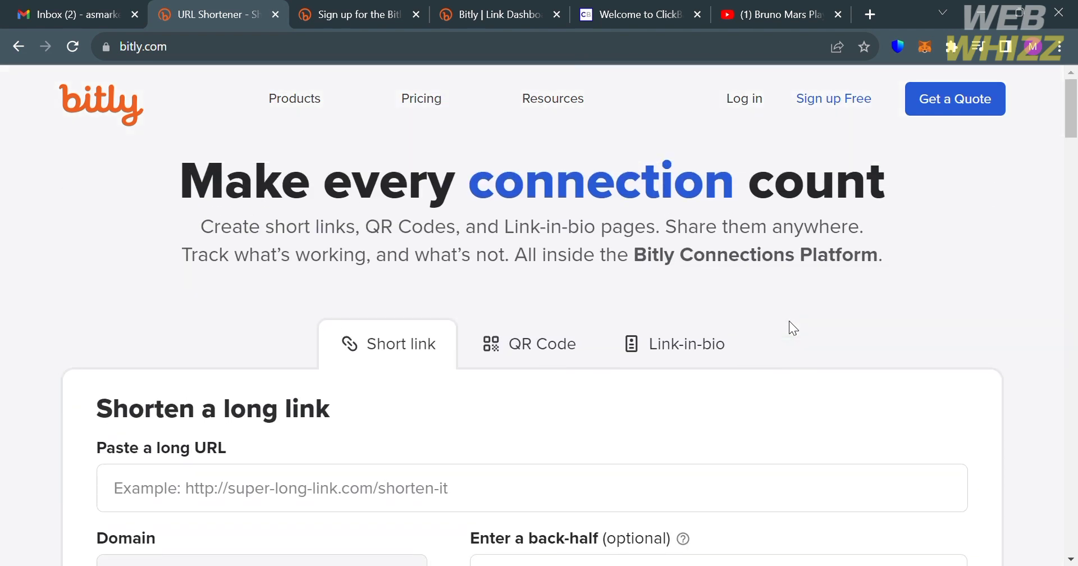
Examine the short link form with its long URL, domain and optional back-half fields, and the free plan features
scroll(789, 321, down, 4)
scroll(790, 321, up, 1)
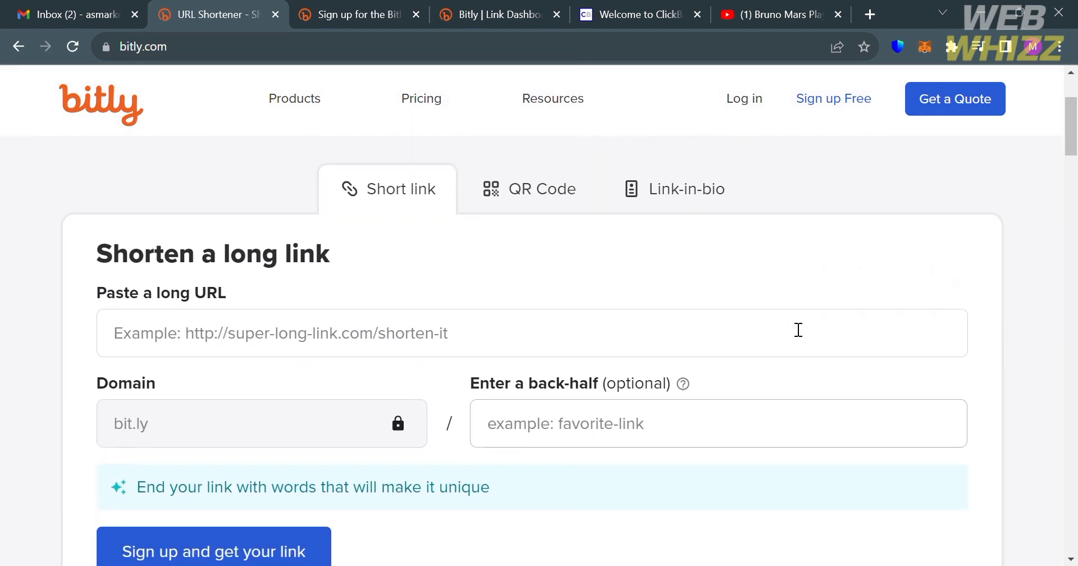
scroll(799, 329, up, 3)
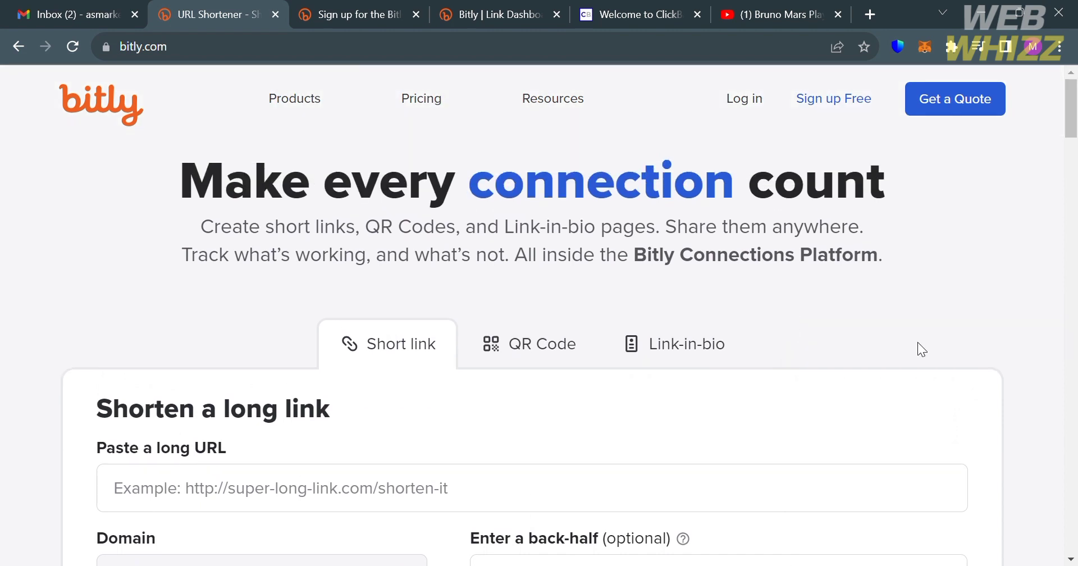
scroll(917, 343, down, 5)
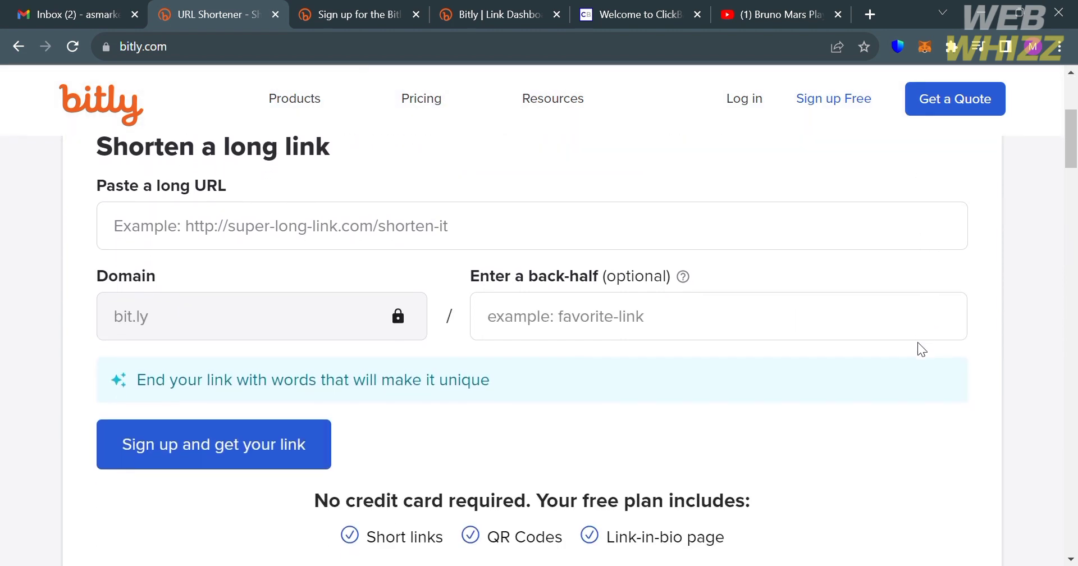
scroll(917, 342, down, 5)
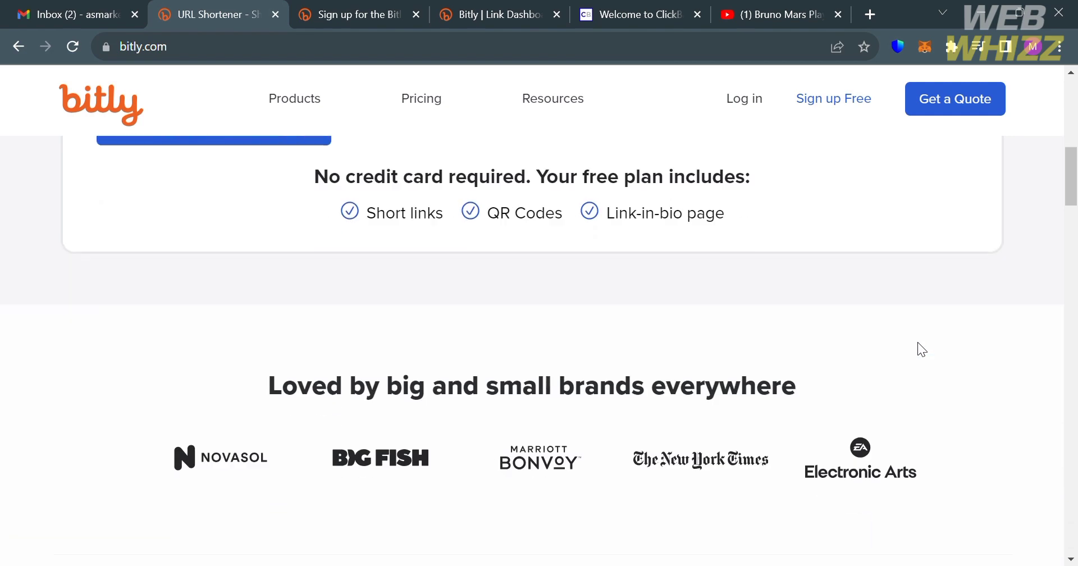
scroll(918, 342, up, 5)
scroll(917, 342, up, 5)
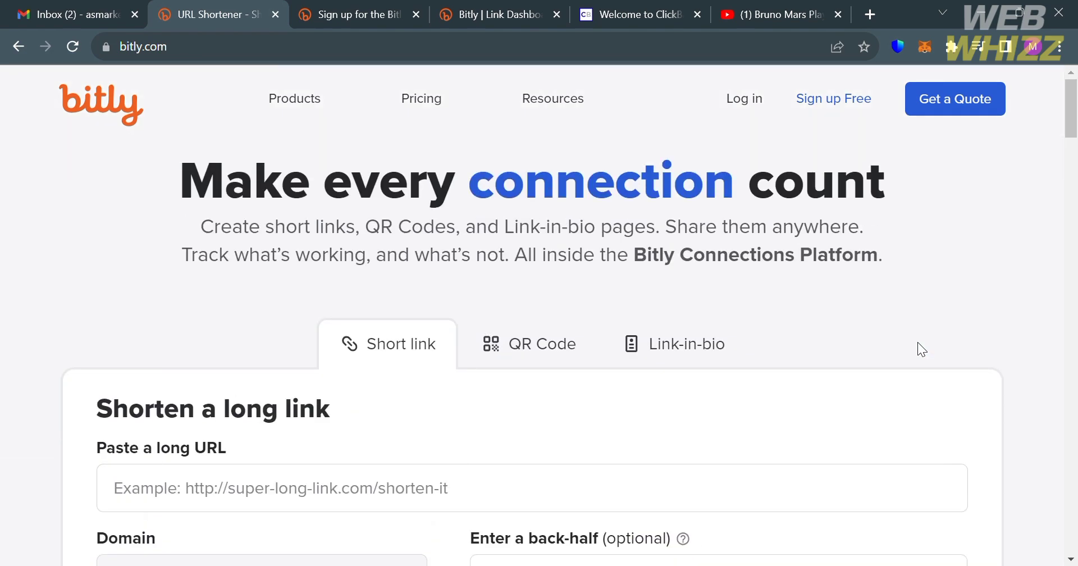
scroll(661, 400, down, 1)
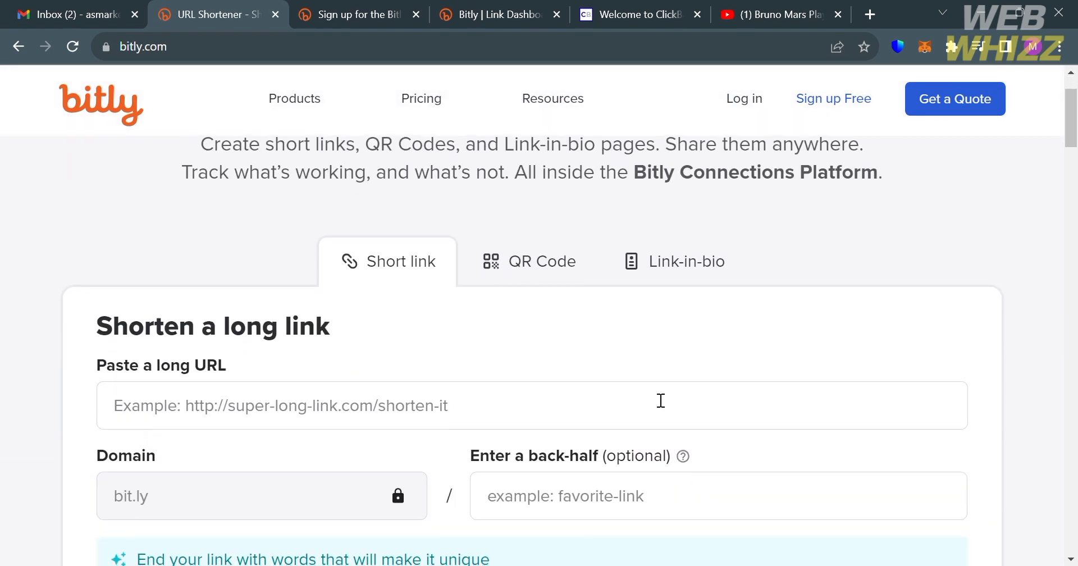
click(606, 431)
scroll(604, 433, down, 2)
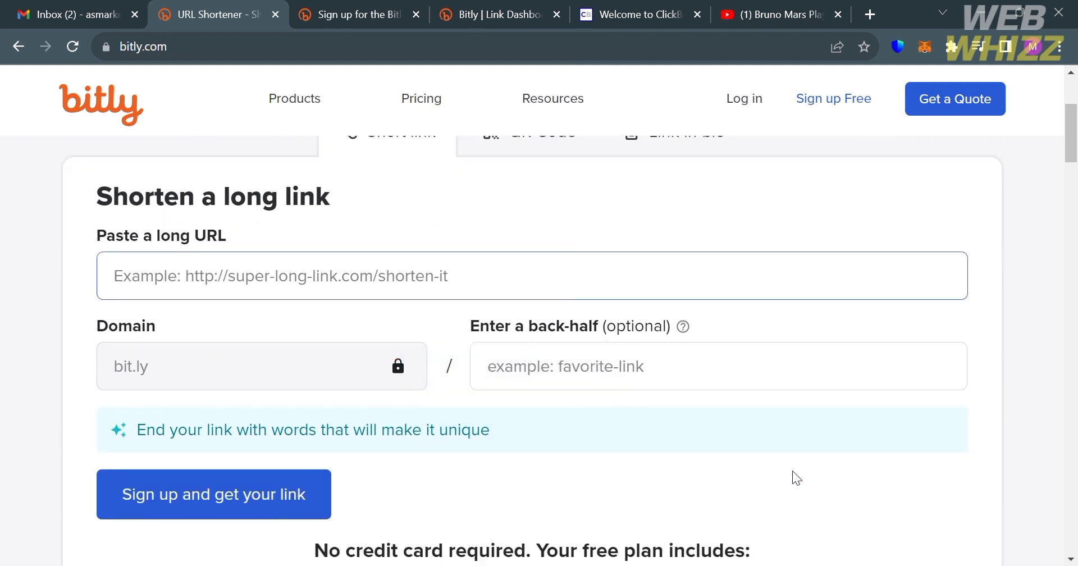
scroll(879, 484, up, 3)
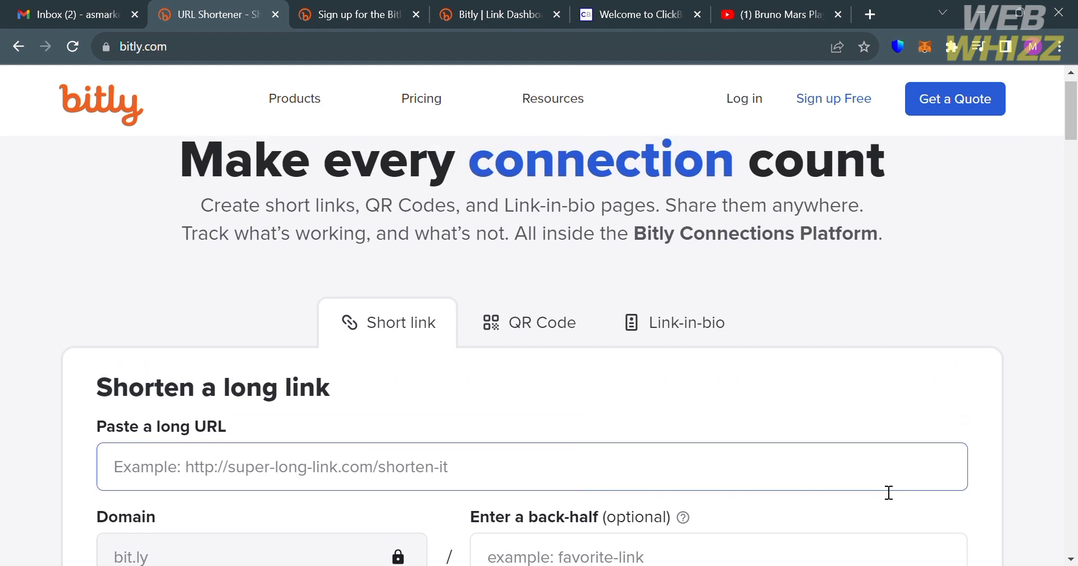
View the QR Code creation form and the form for building a Link-in-bio page
click(562, 337)
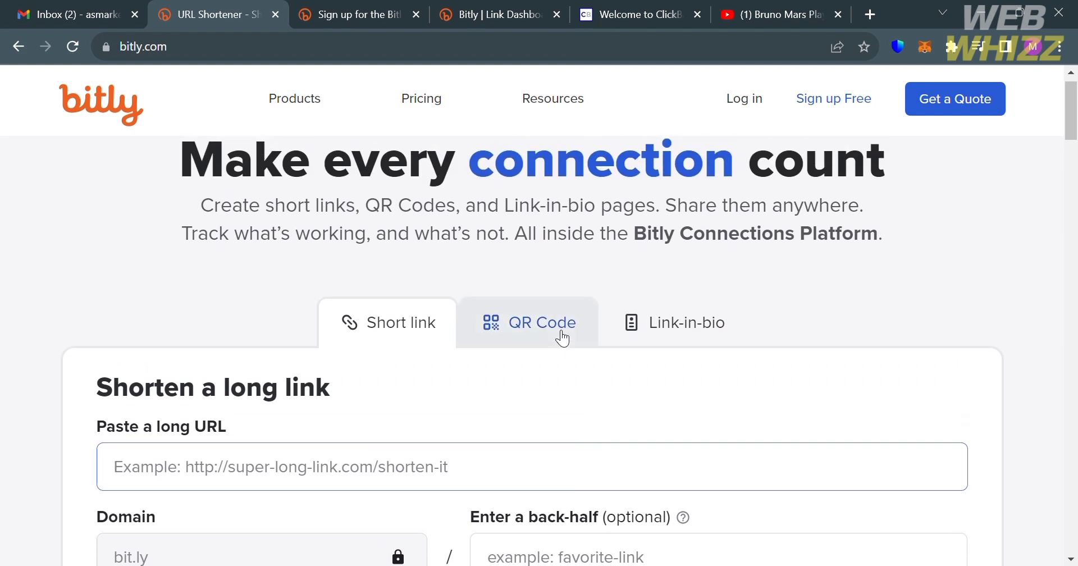
scroll(561, 337, down, 3)
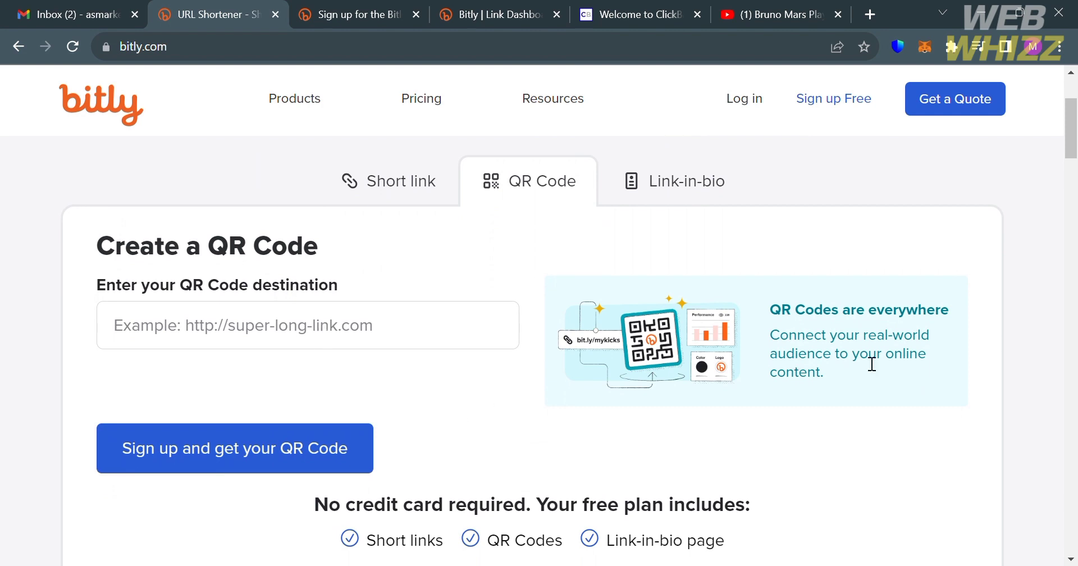
click(642, 195)
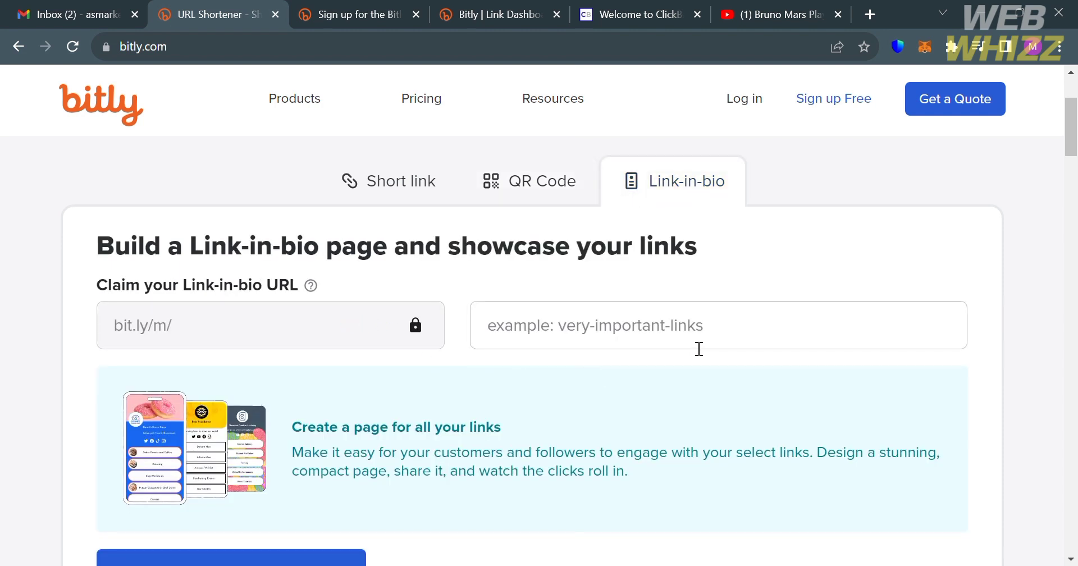
scroll(700, 348, down, 2)
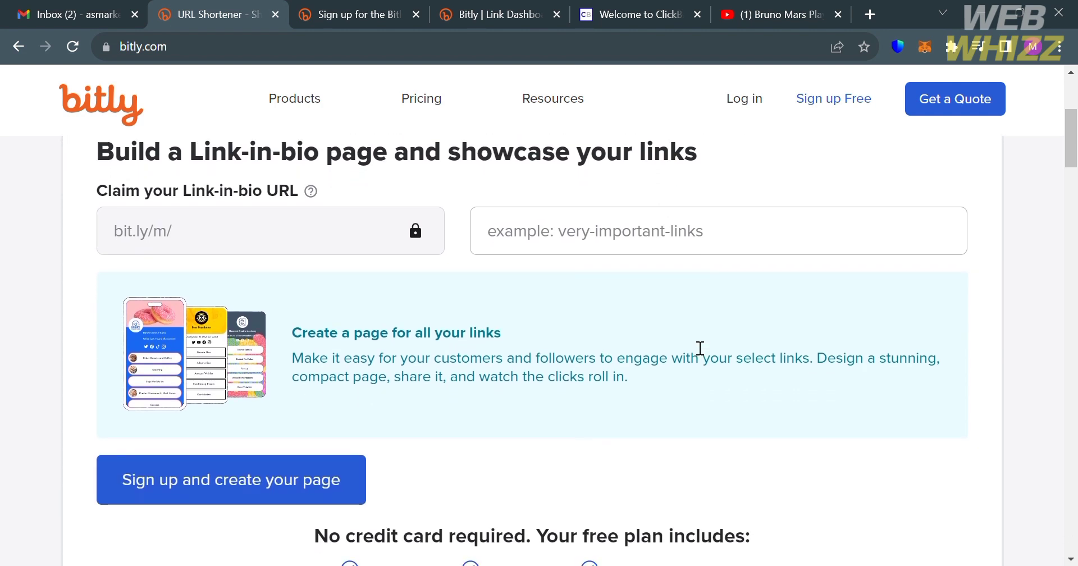
scroll(700, 348, up, 2)
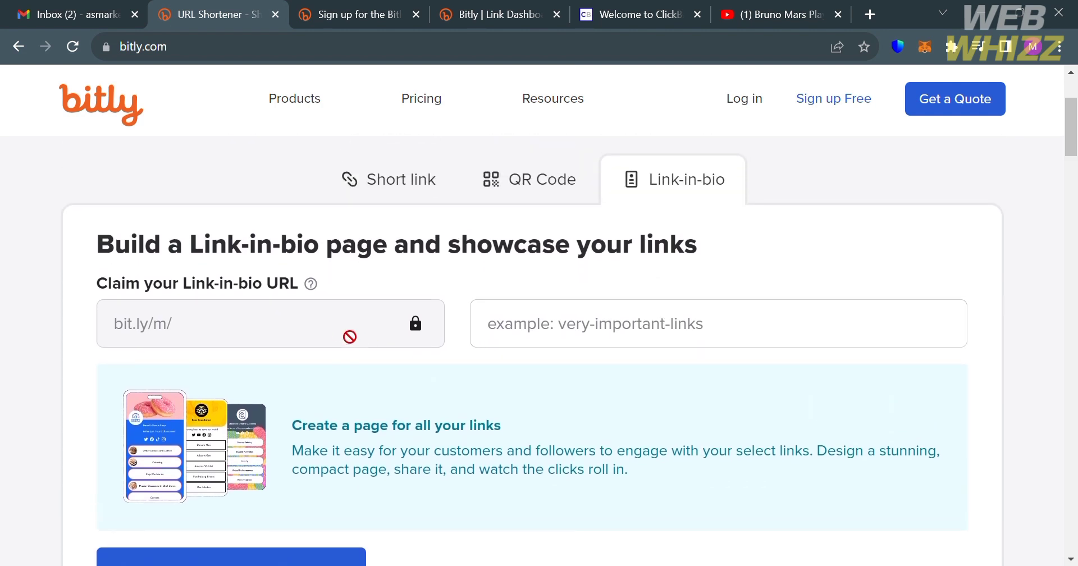
Review the homepage's Link Management, QR Codes and Link-in-bio feature lists, the global usage statistics and the customer testimonials
scroll(842, 351, down, 6)
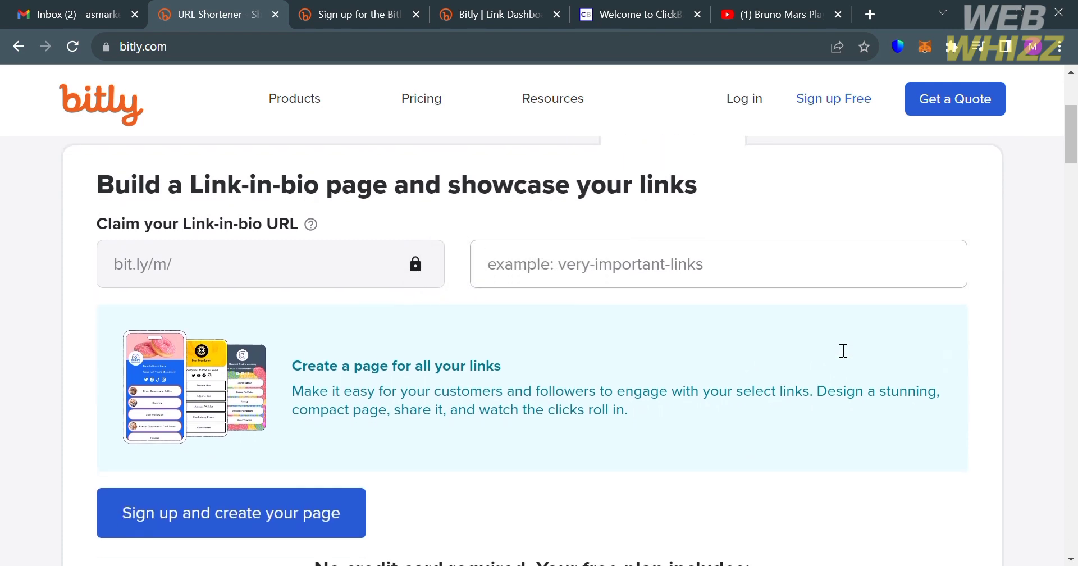
scroll(834, 342, down, 7)
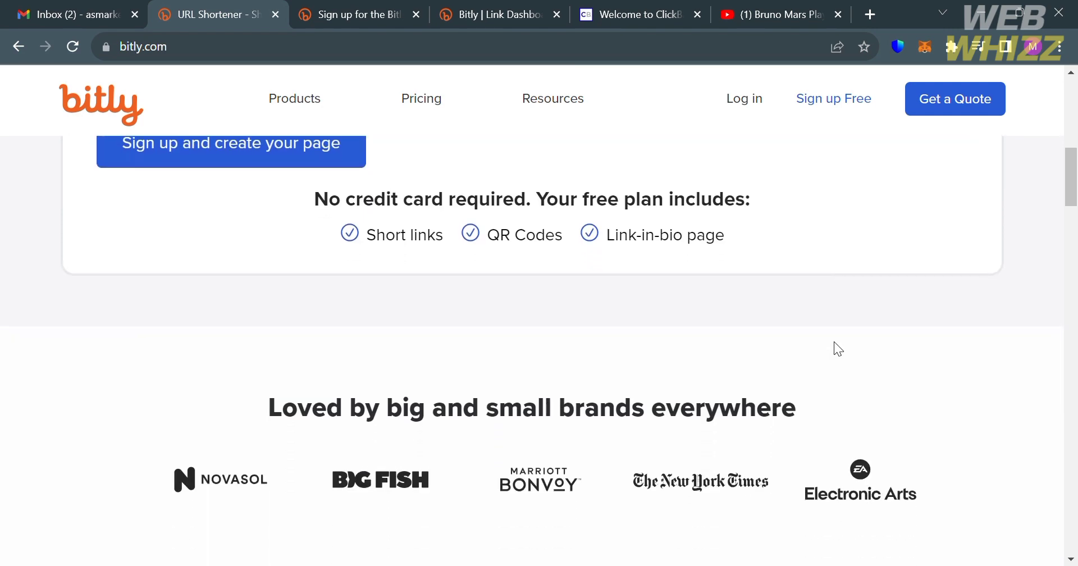
scroll(833, 342, down, 5)
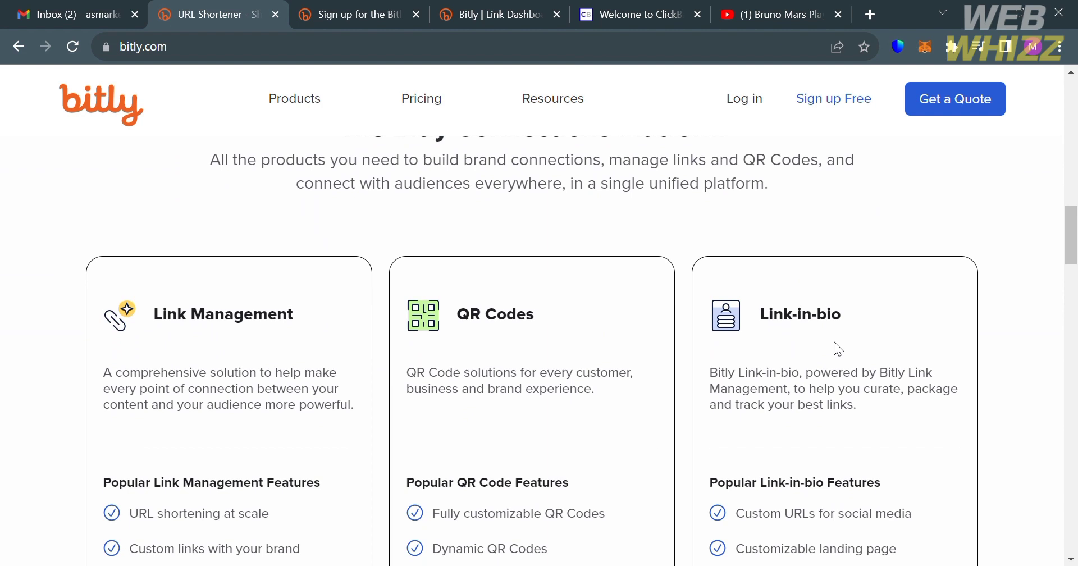
scroll(46, 318, down, 1)
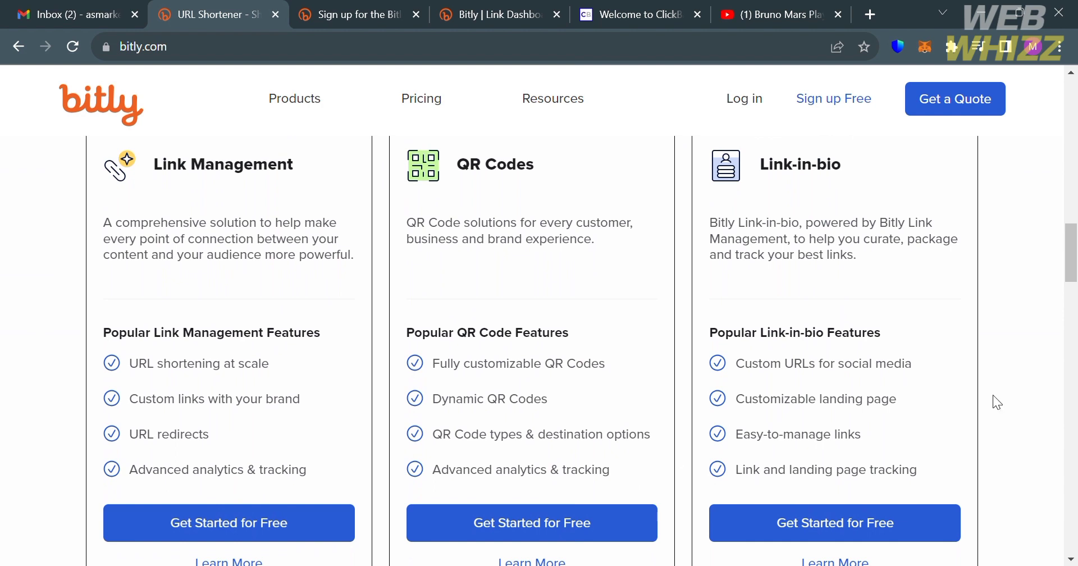
scroll(992, 395, down, 5)
scroll(993, 395, down, 3)
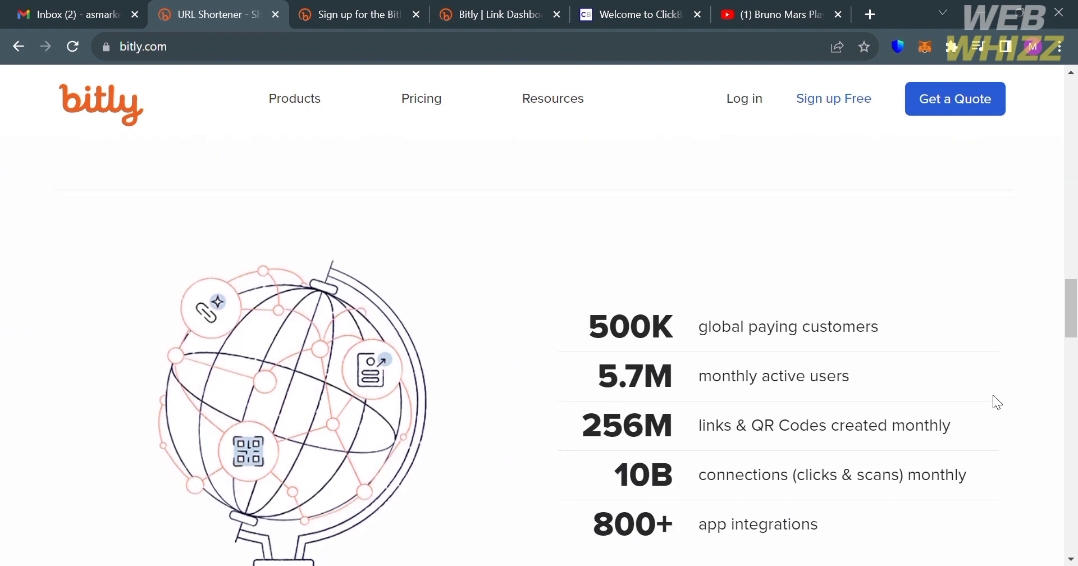
scroll(993, 395, down, 10)
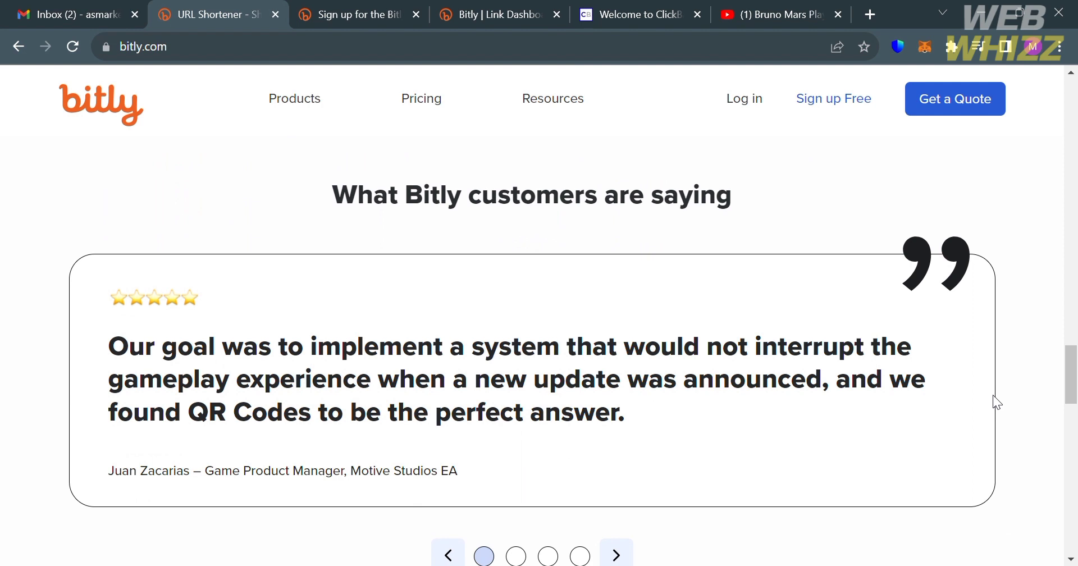
scroll(992, 395, down, 2)
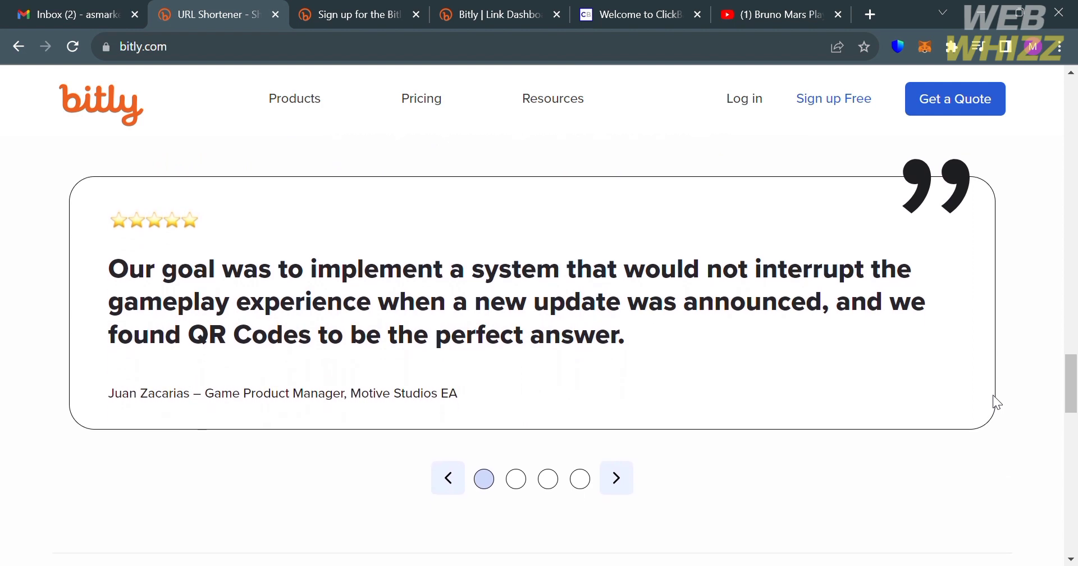
Read the homepage FAQ answers on what a URL shortener is and the benefits of a short URL
scroll(649, 490, down, 6)
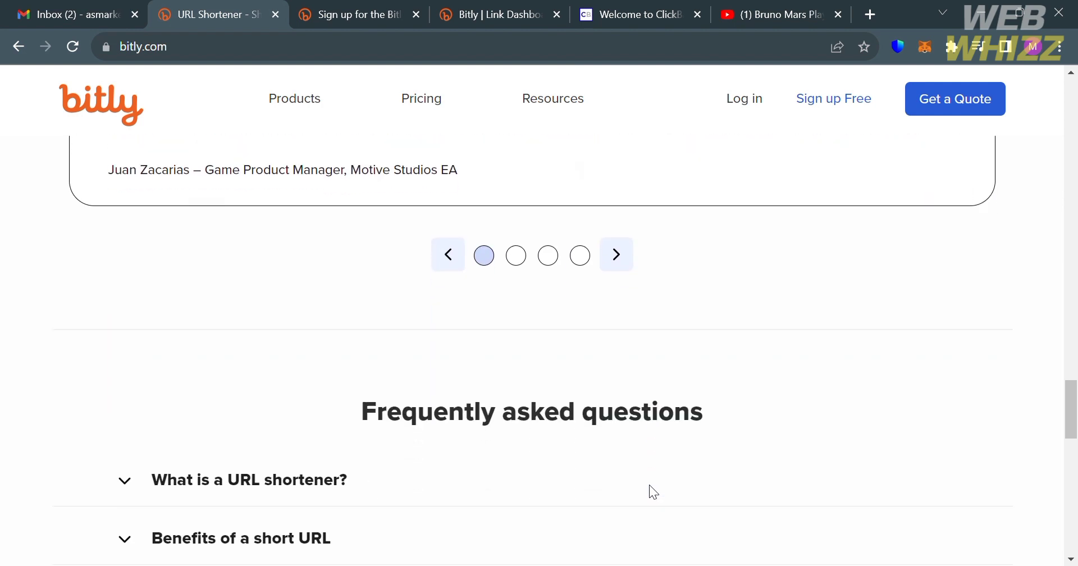
scroll(656, 493, down, 4)
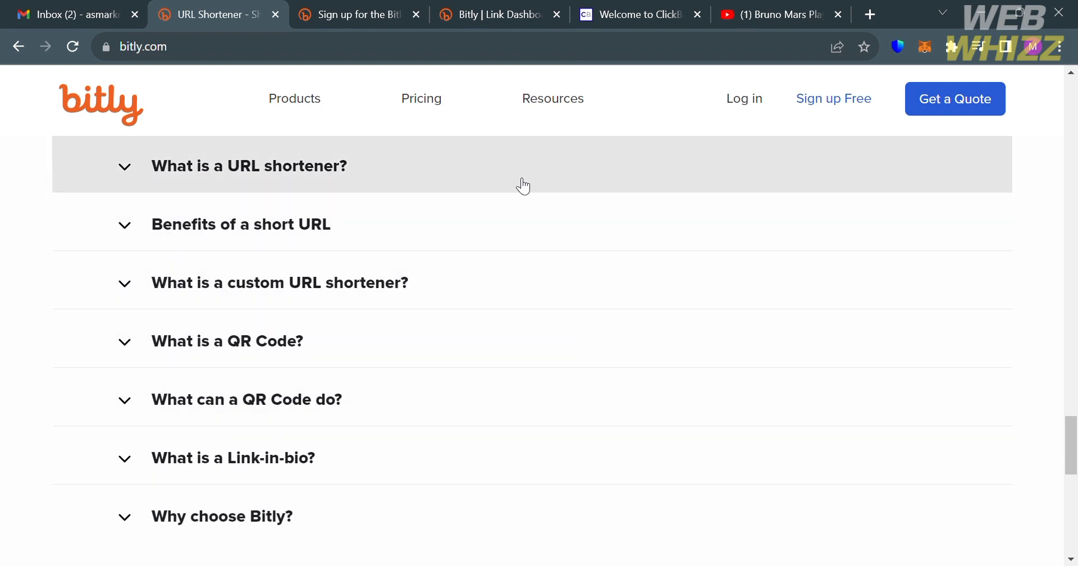
click(523, 186)
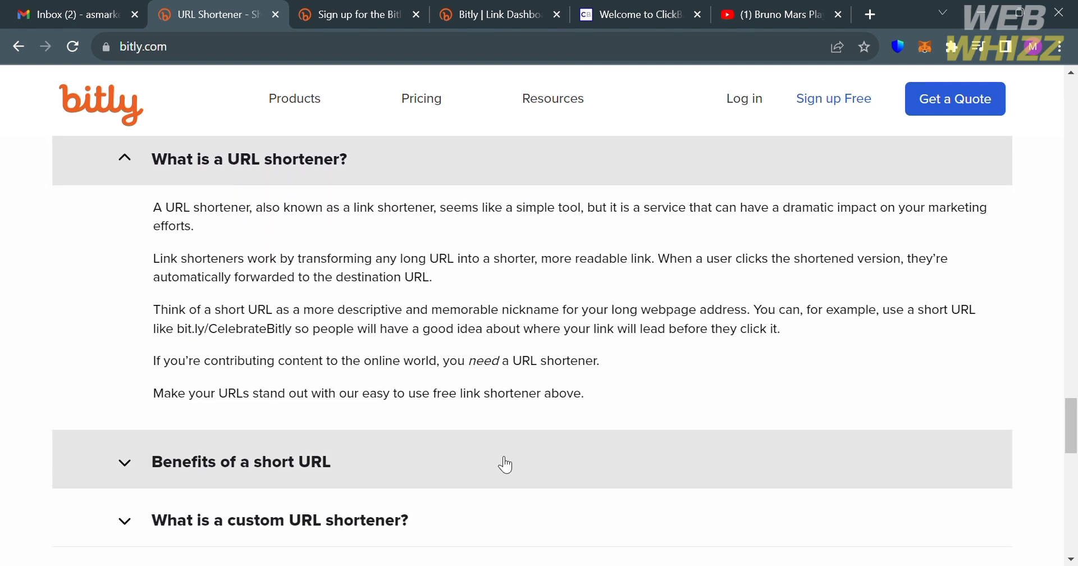
click(503, 463)
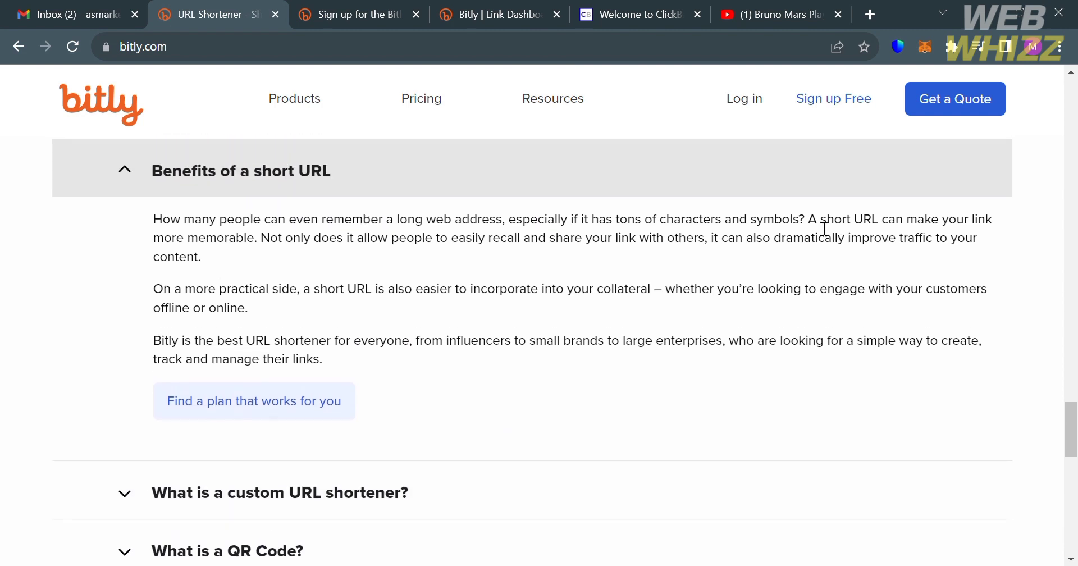
drag(820, 223, 848, 270)
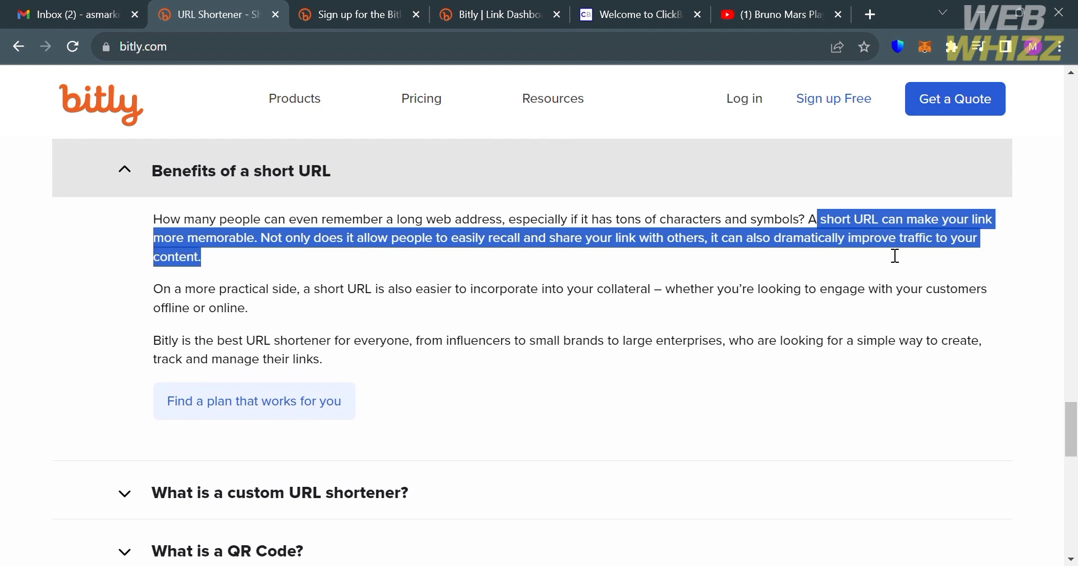
click(919, 256)
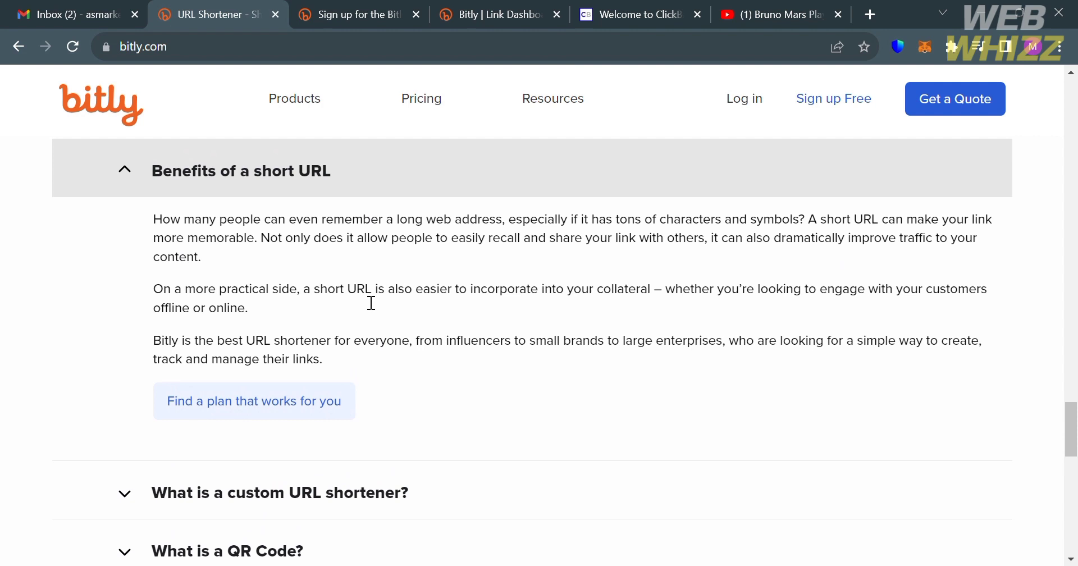
drag(306, 292, 765, 360)
click(765, 361)
scroll(765, 361, down, 5)
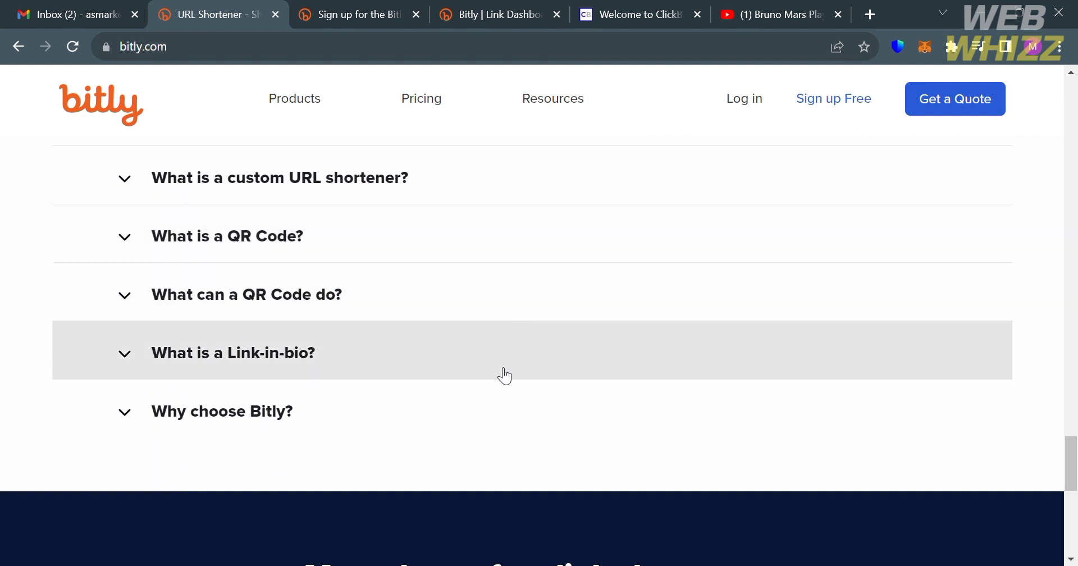
Read the FAQ answer to "Why choose Bitly?"
click(488, 409)
scroll(485, 403, down, 2)
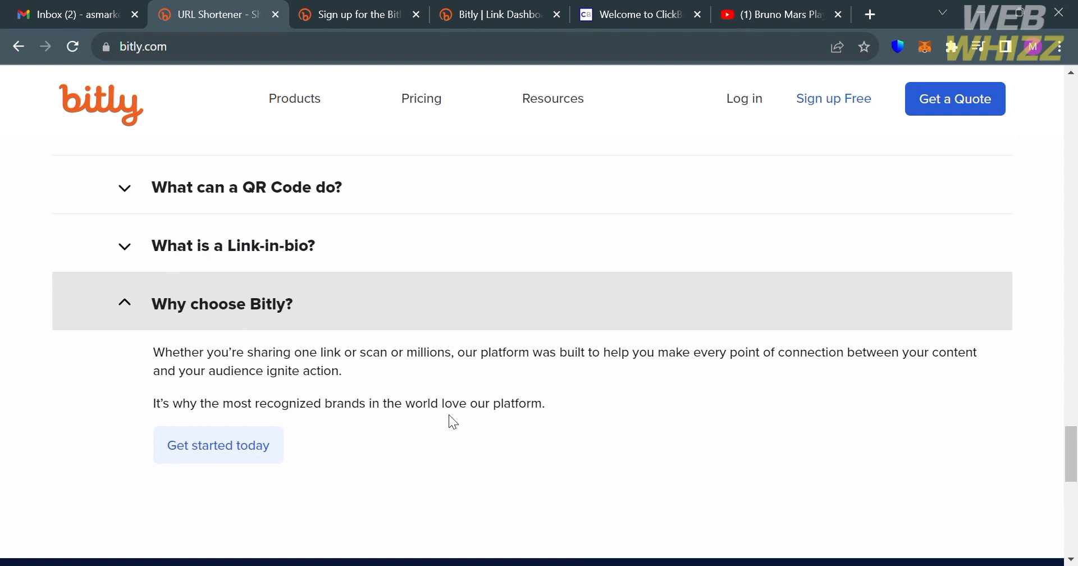
scroll(449, 414, up, 6)
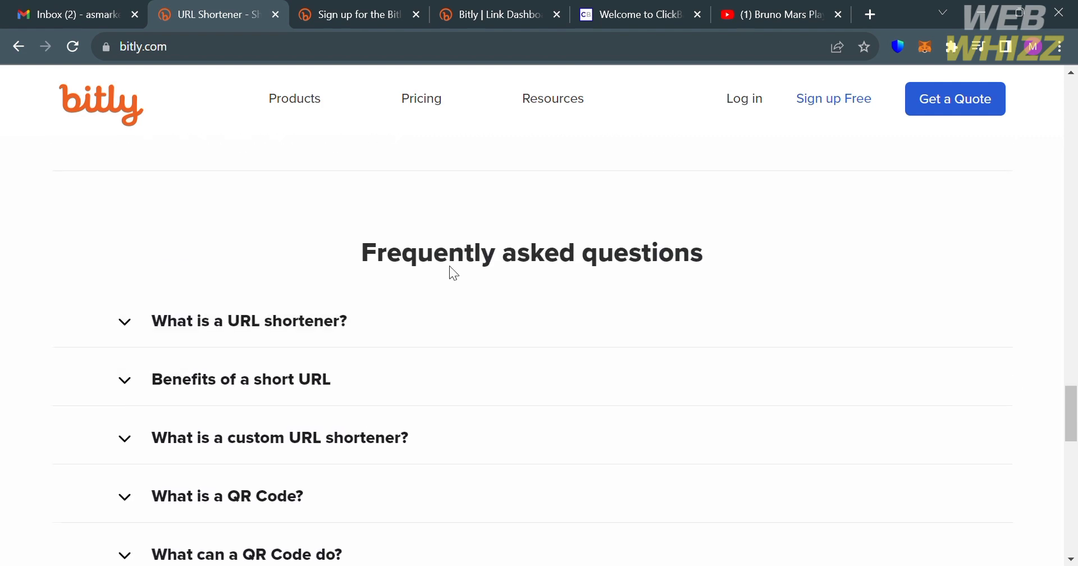
Open the pricing page and compare the Free, Core, Growth, Premium and Enterprise plans' prices, limits and features
click(438, 108)
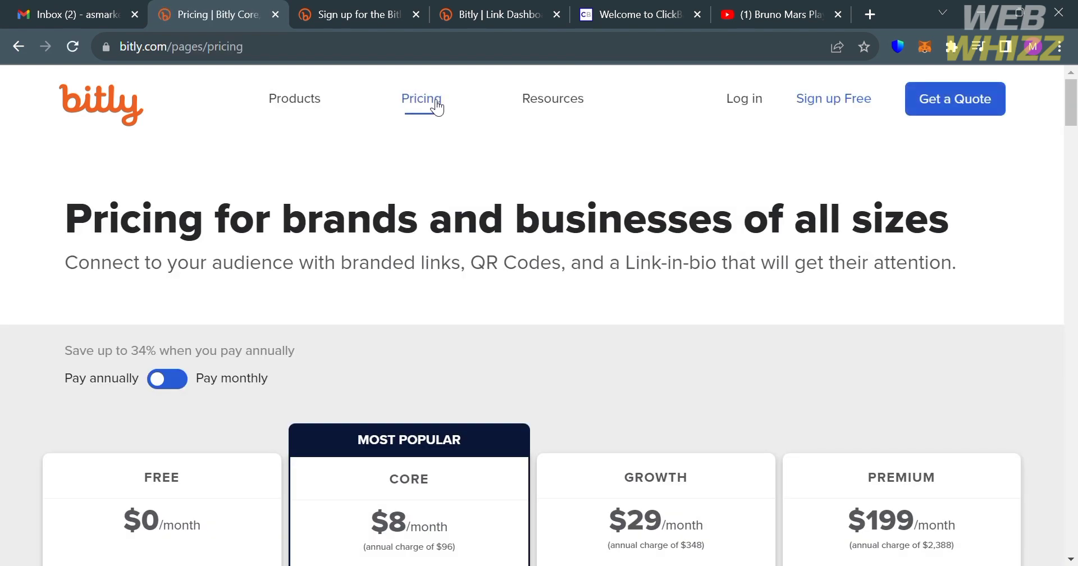
scroll(437, 106, down, 4)
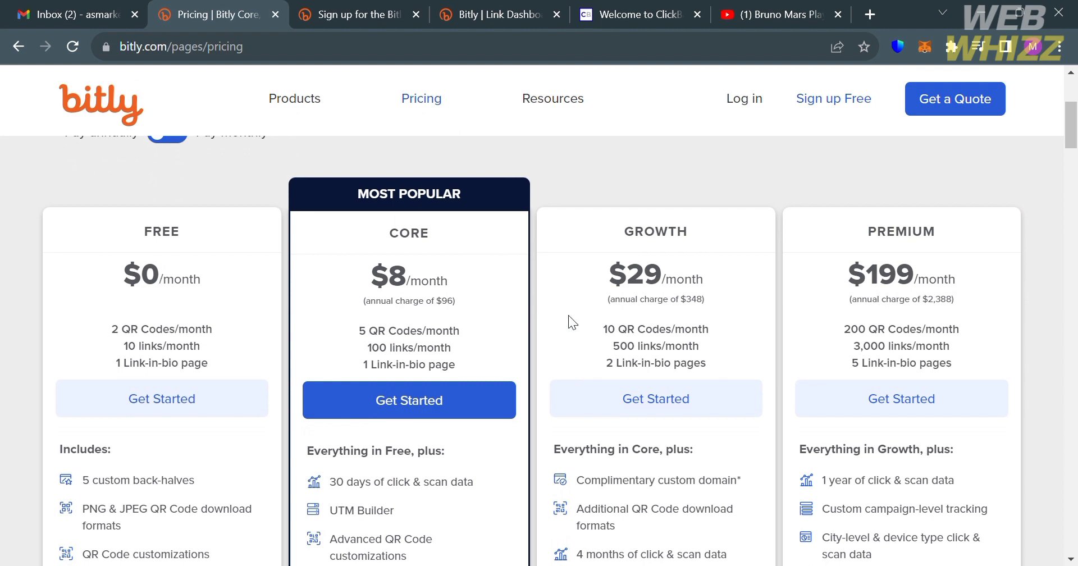
scroll(568, 316, down, 1)
scroll(568, 315, down, 1)
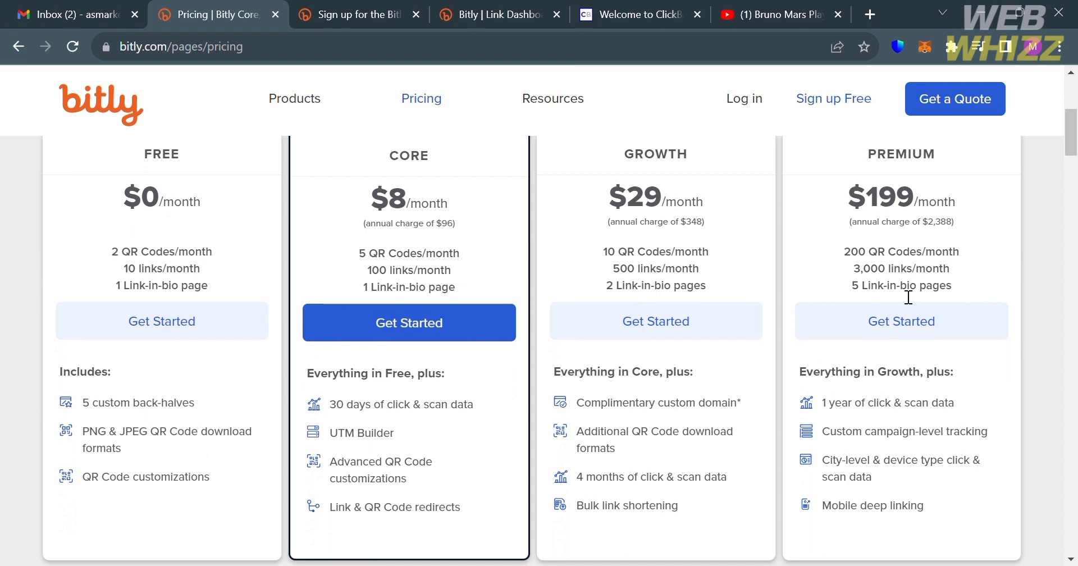
scroll(908, 297, down, 7)
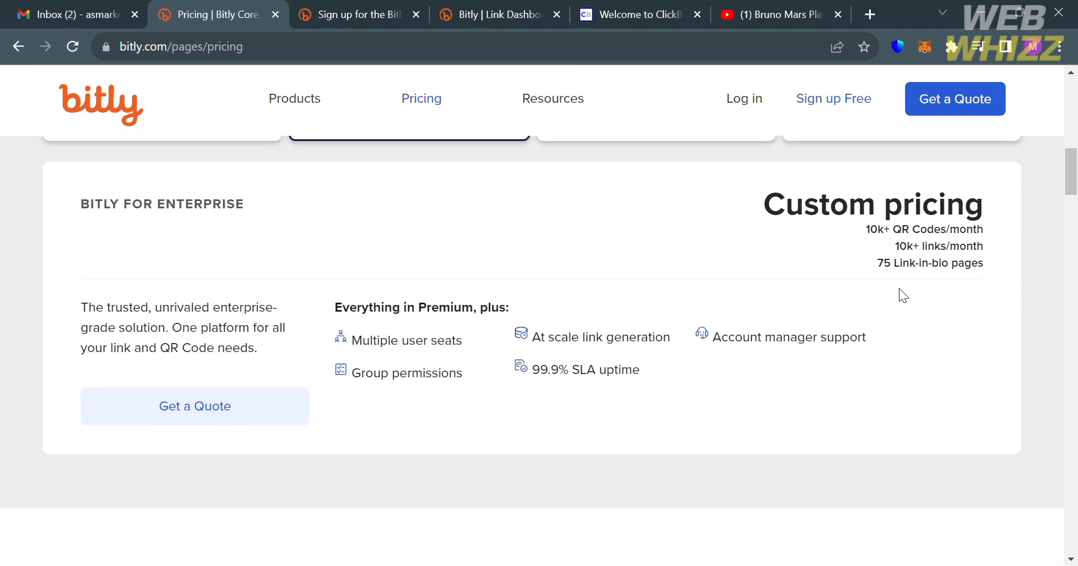
scroll(899, 292, up, 10)
scroll(899, 292, down, 2)
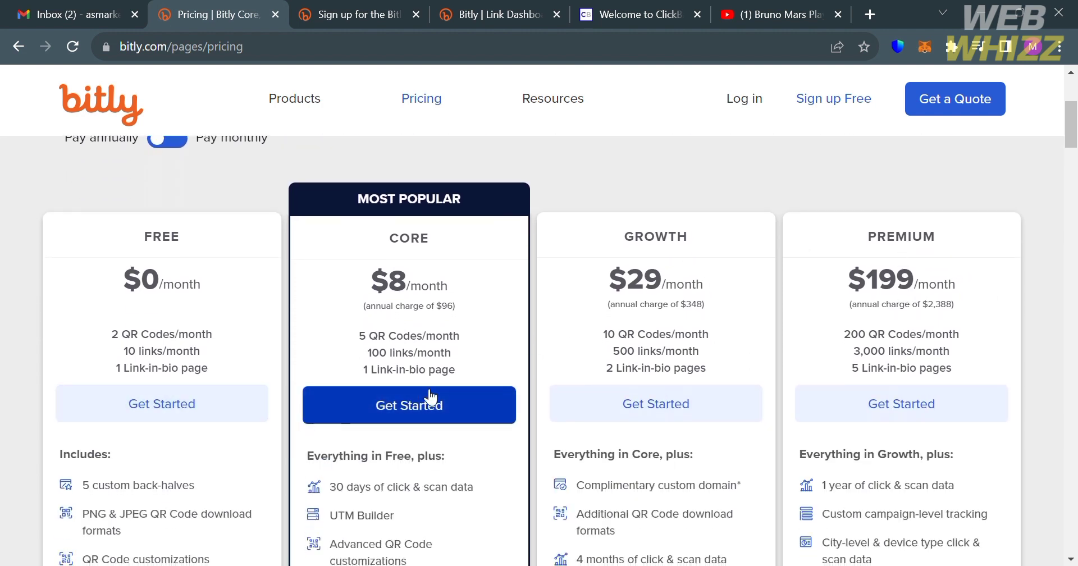
Switch to the account sign-up page and review the Google and email registration options, required fields and password rules
click(375, 8)
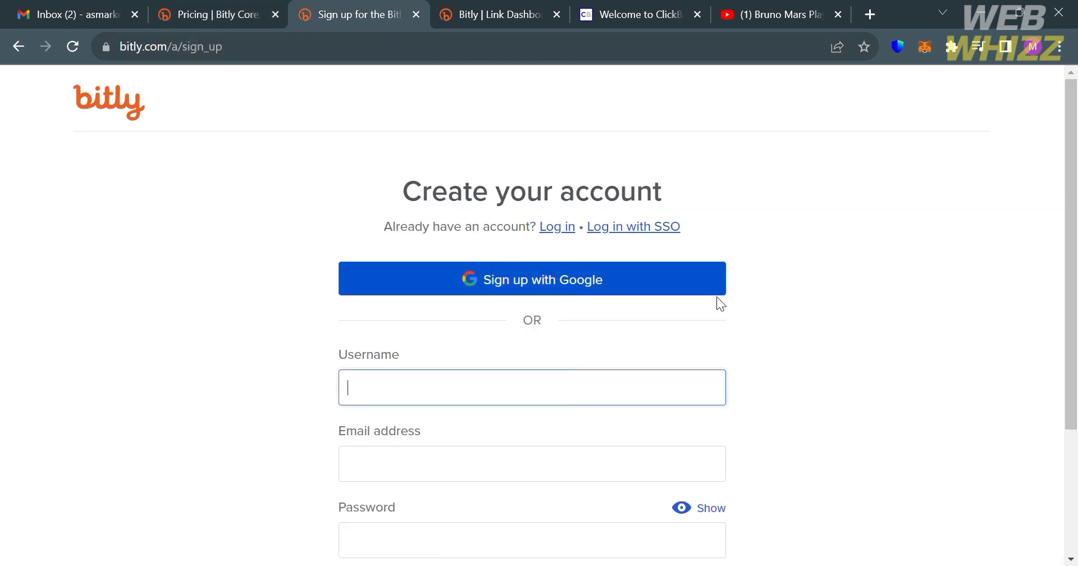
scroll(840, 331, down, 2)
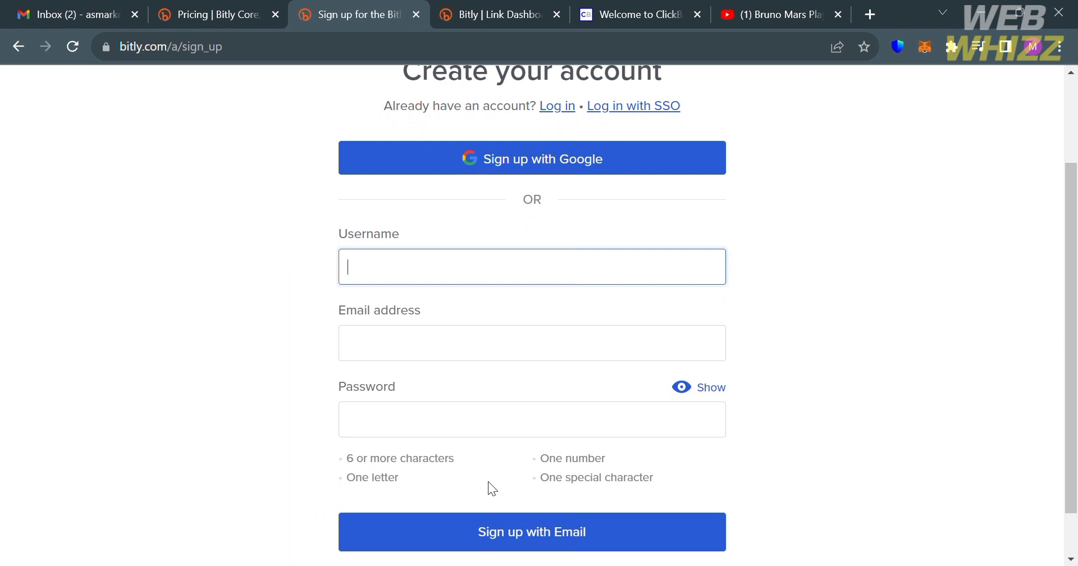
scroll(793, 437, down, 1)
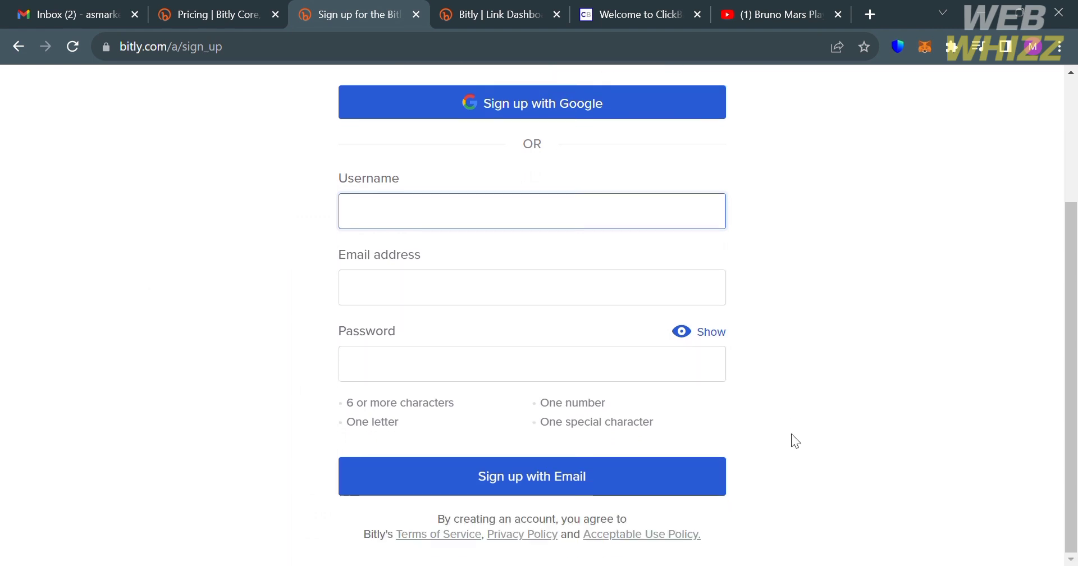
scroll(573, 449, up, 3)
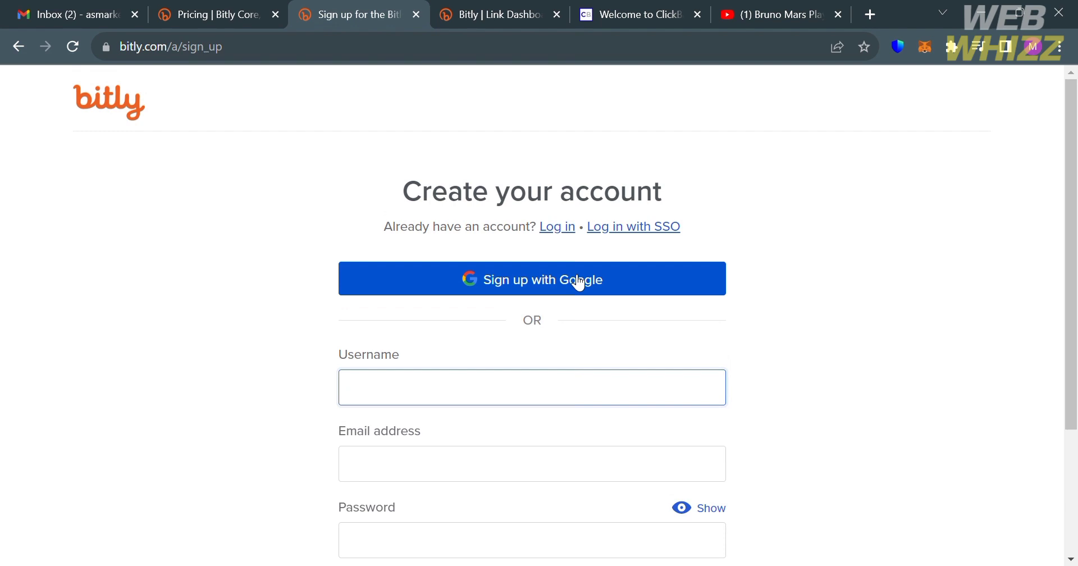
Switch to the signed-in account's dashboard and look over its product shortcuts and monthly usage overview
click(522, 7)
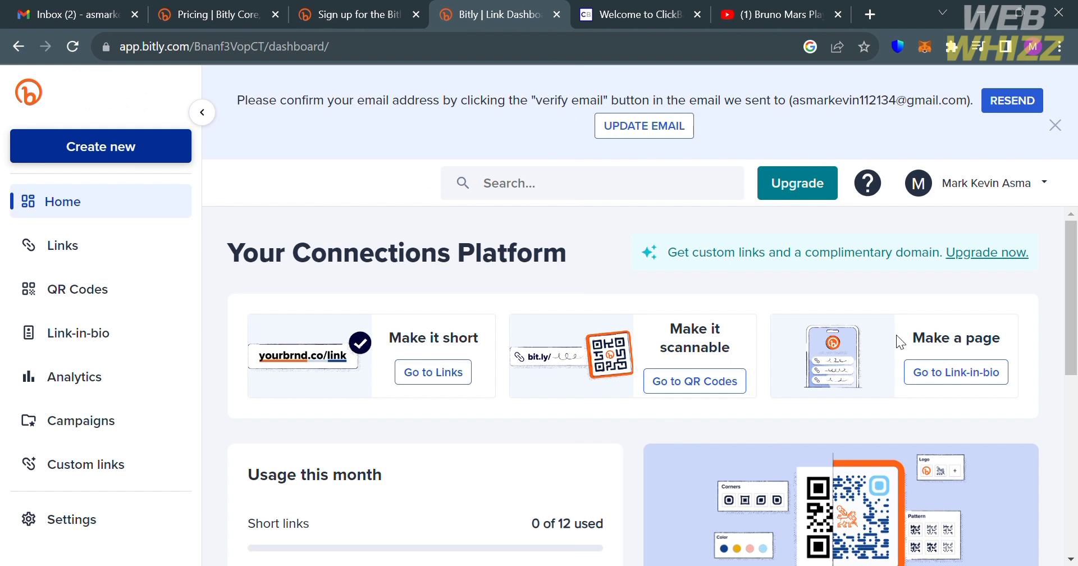
scroll(431, 378, down, 4)
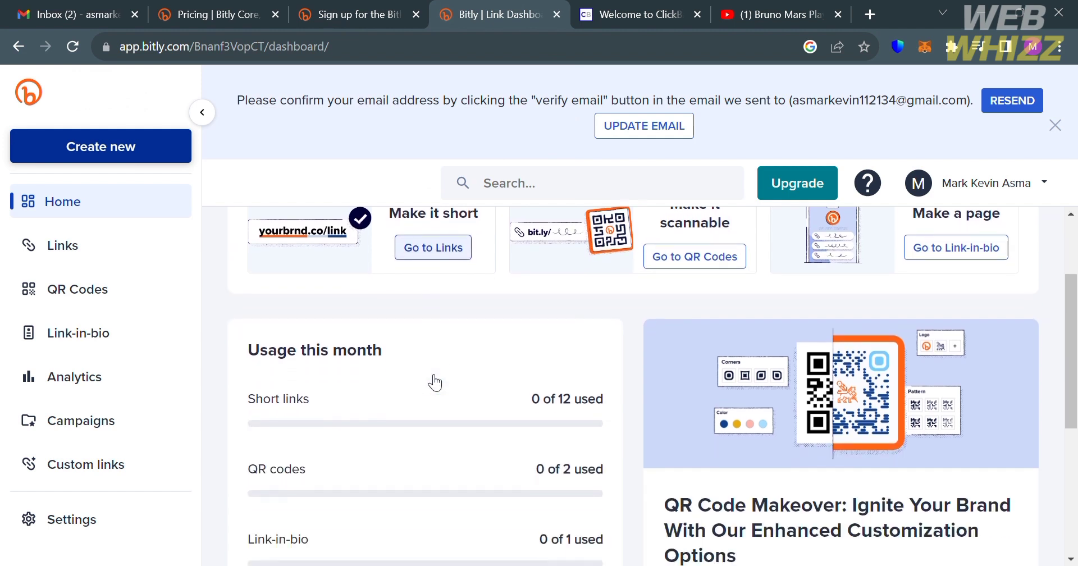
scroll(428, 374, up, 4)
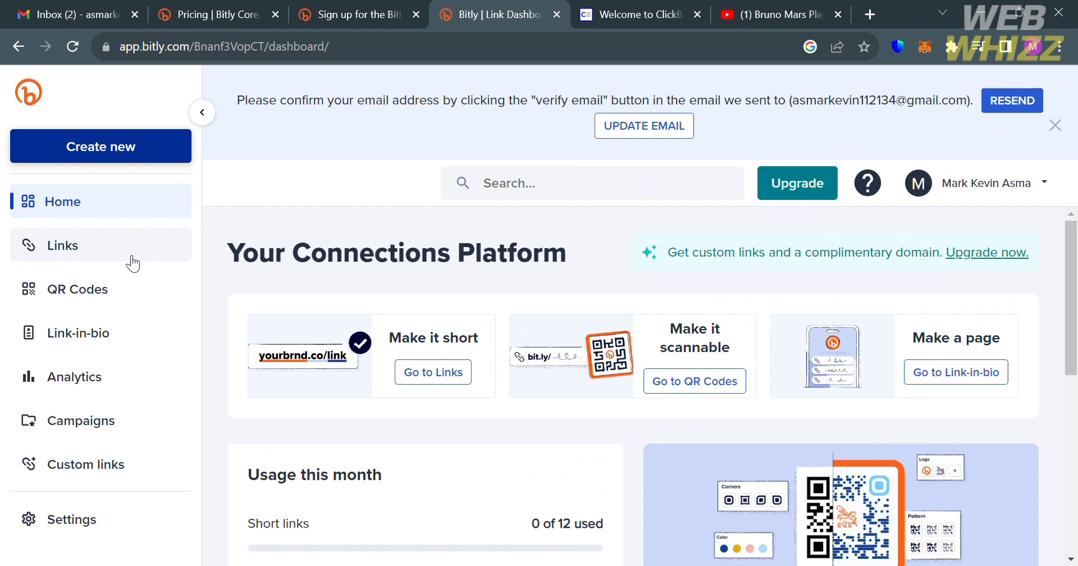
View the account's Links section with its short link creation option, and open the QR Codes section
click(132, 262)
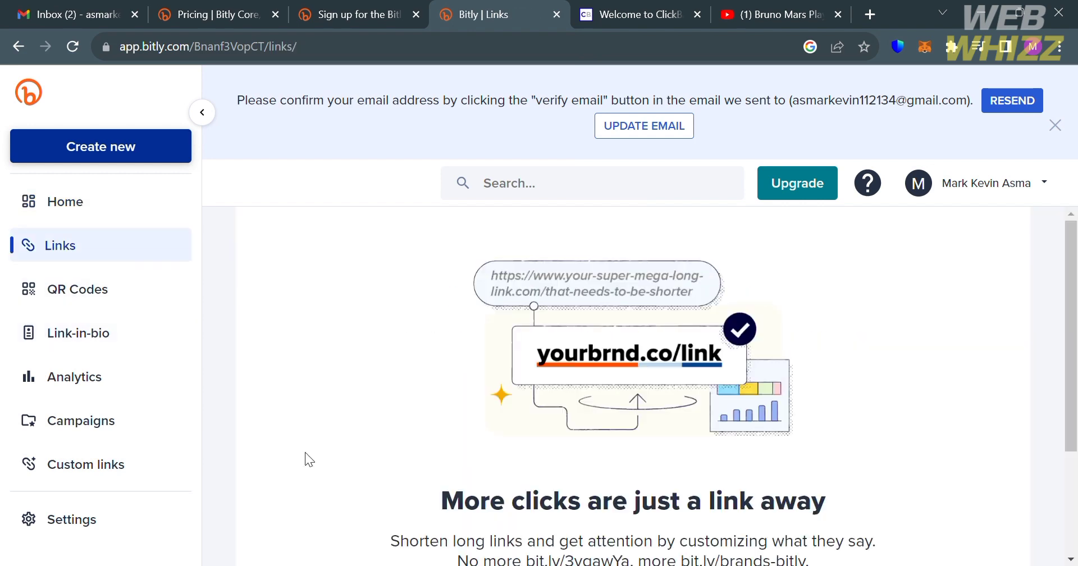
scroll(352, 483, down, 3)
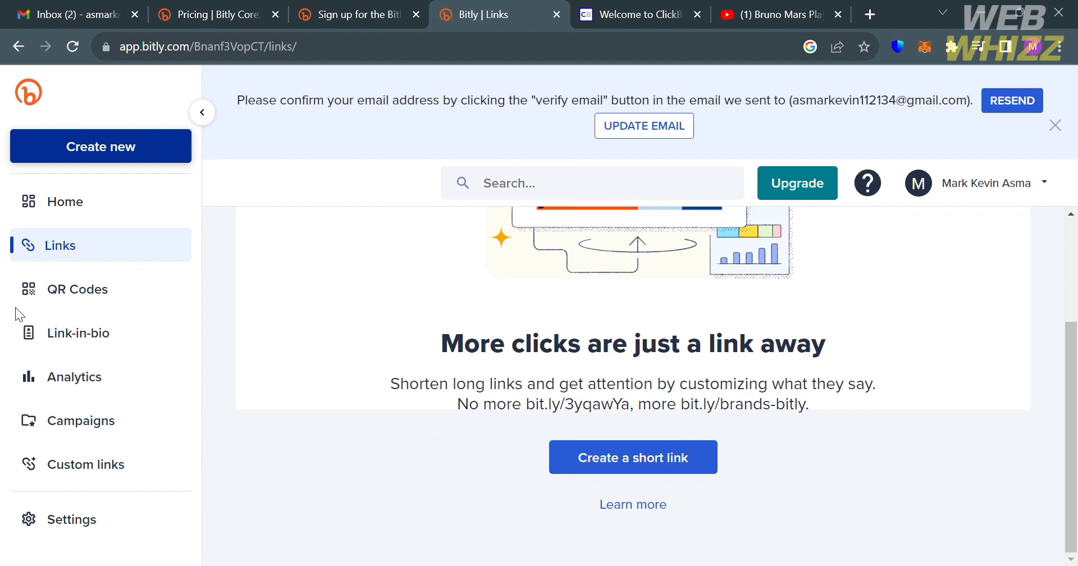
click(54, 299)
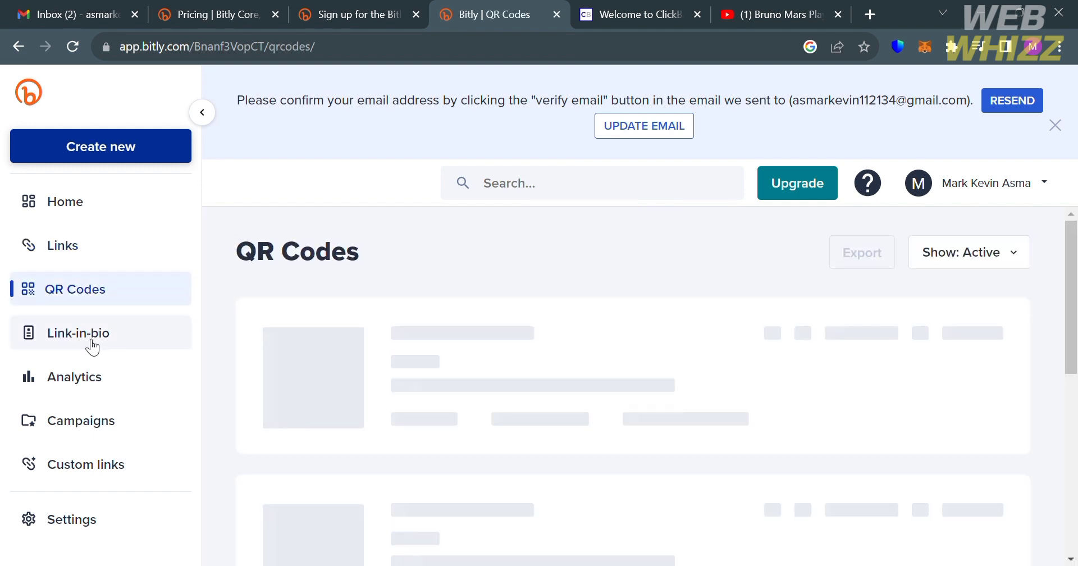
Open the Link-in-bio section and examine the URL claim form and the example pages for different audiences
click(99, 351)
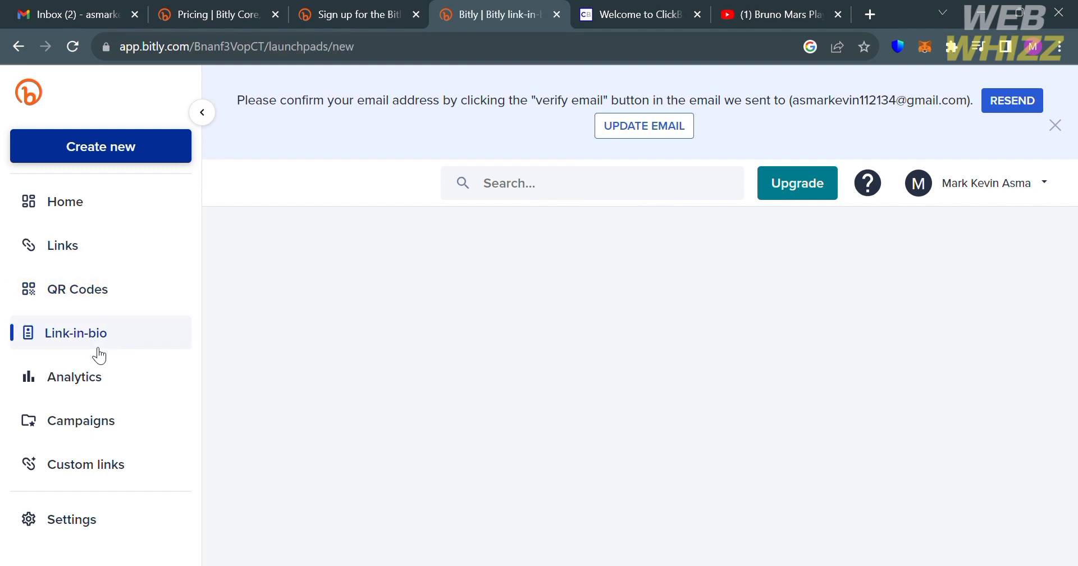
scroll(430, 375, down, 2)
scroll(430, 372, down, 1)
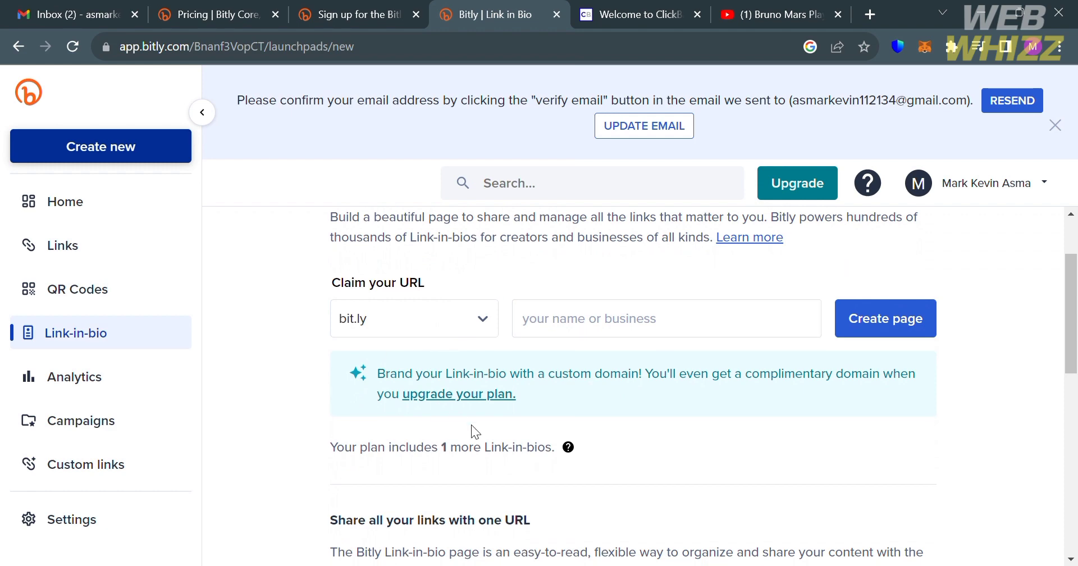
scroll(475, 427, down, 6)
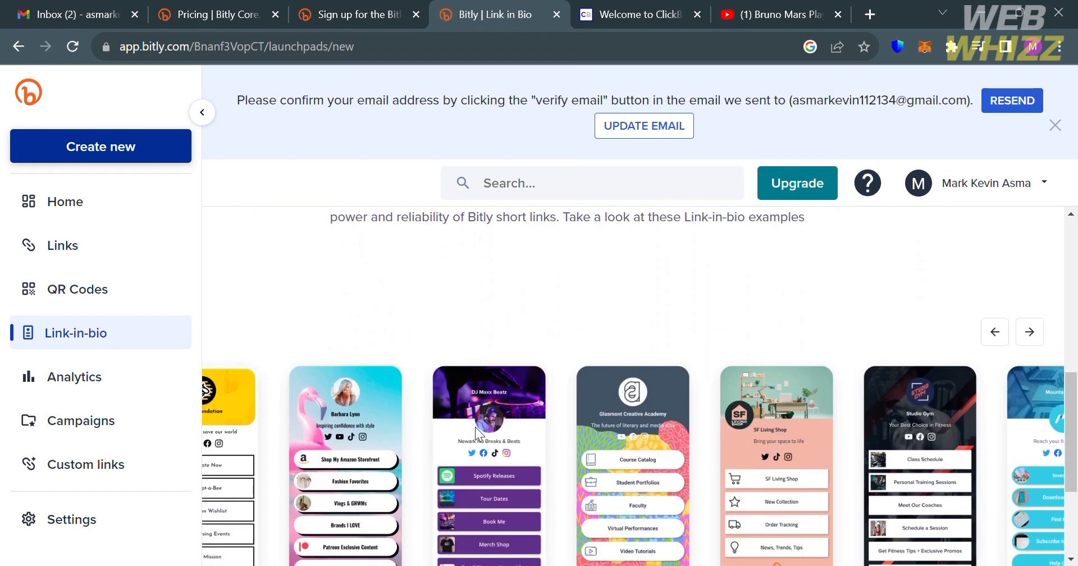
scroll(475, 427, down, 3)
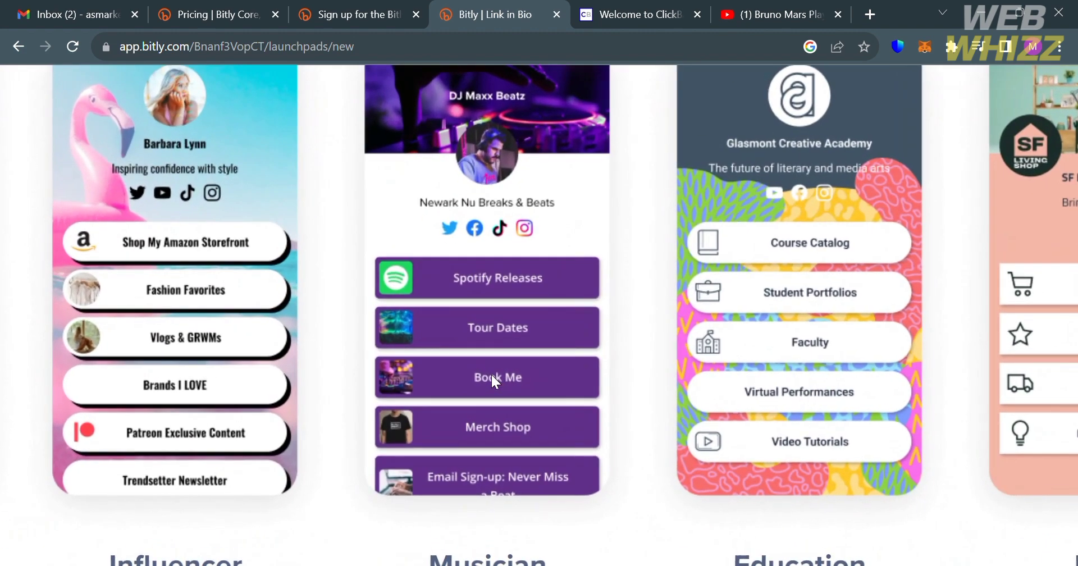
scroll(490, 375, up, 1)
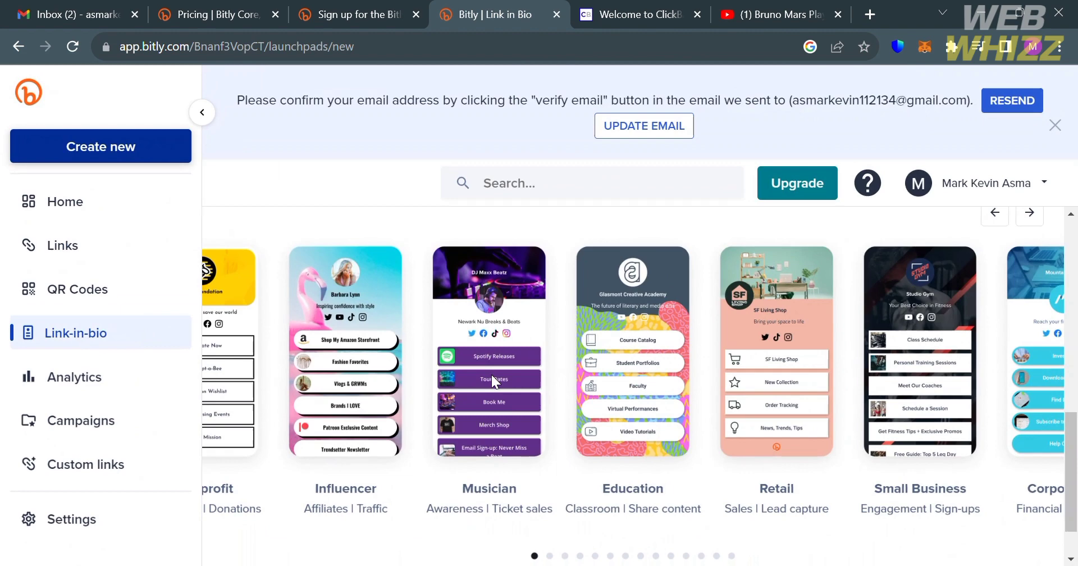
Open the Analytics section and examine the sample reports on clicks and scans by day, device, referrer and location
click(101, 385)
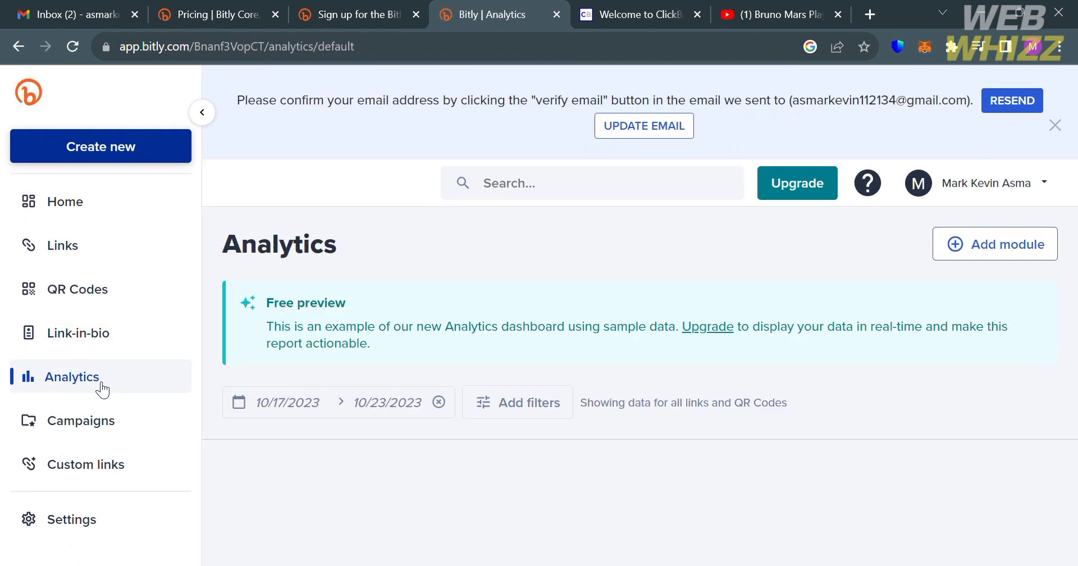
scroll(655, 429, down, 4)
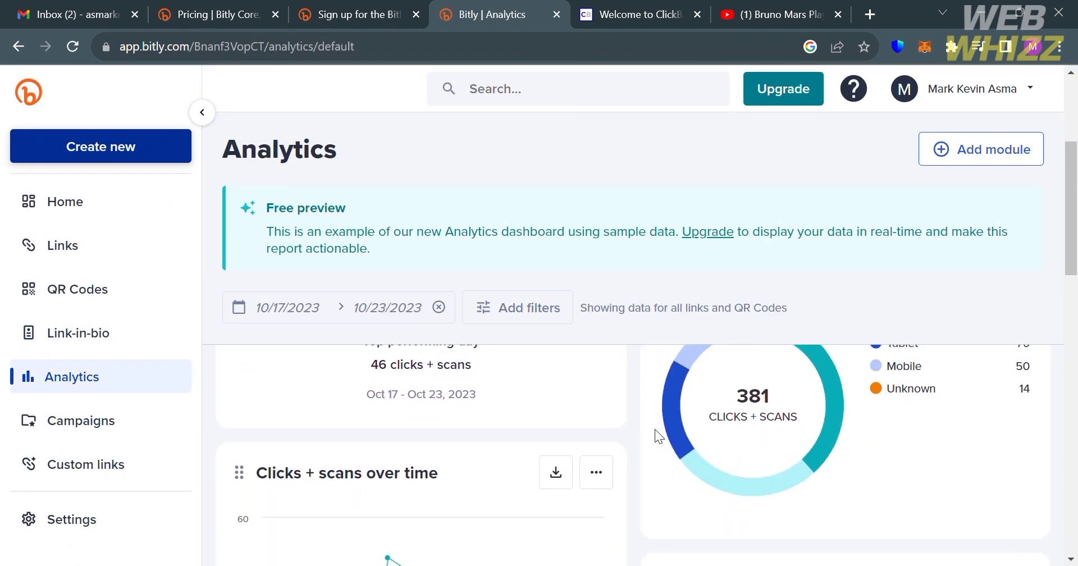
scroll(654, 428, up, 3)
scroll(781, 436, down, 1)
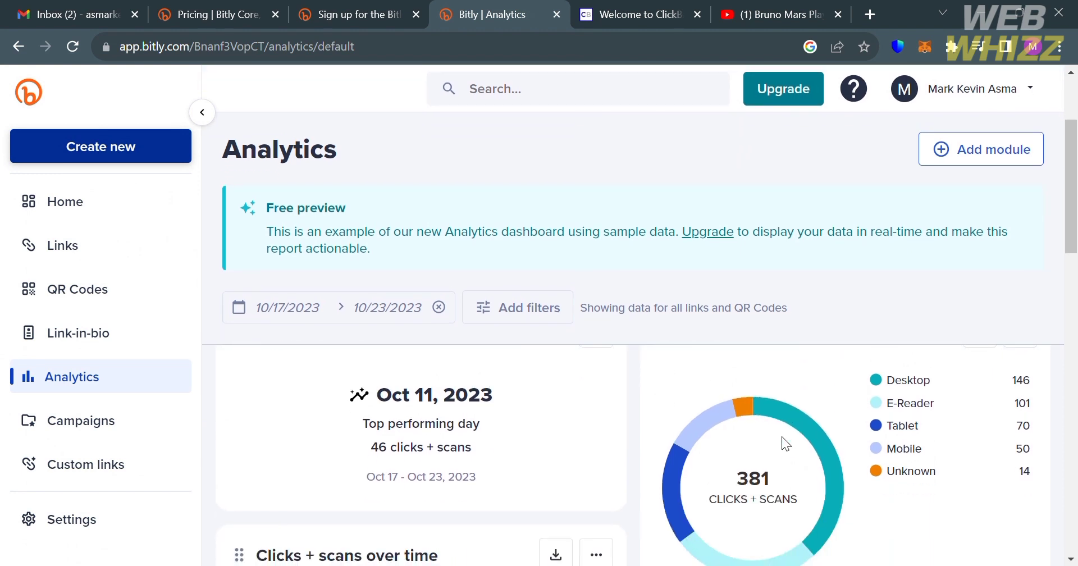
scroll(781, 438, down, 4)
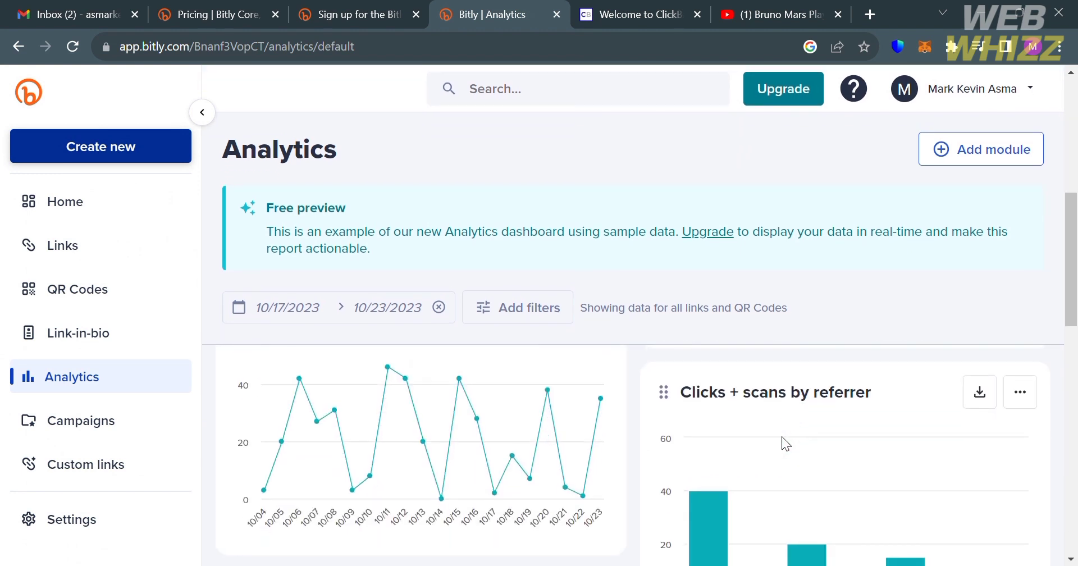
scroll(782, 437, down, 5)
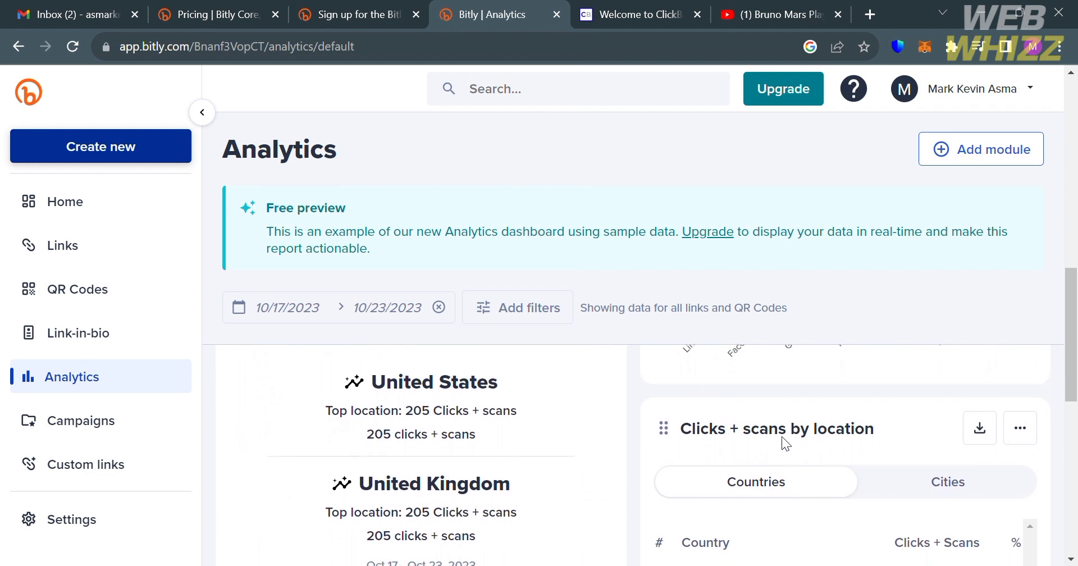
scroll(781, 436, up, 2)
scroll(782, 437, down, 3)
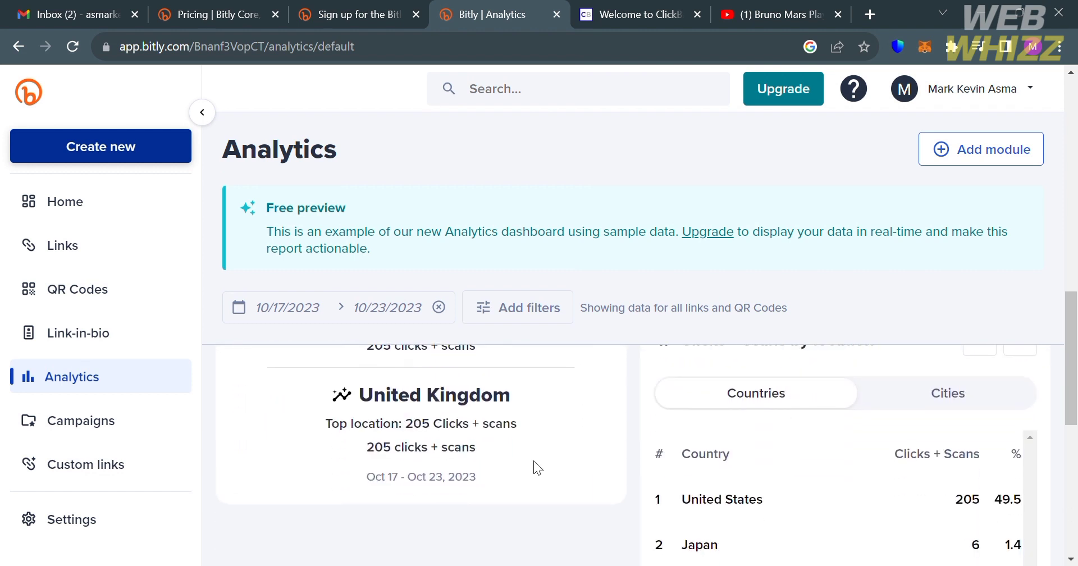
View the rest of the sample location report in Analytics, and open the Campaigns section to read its overview
scroll(476, 472, down, 4)
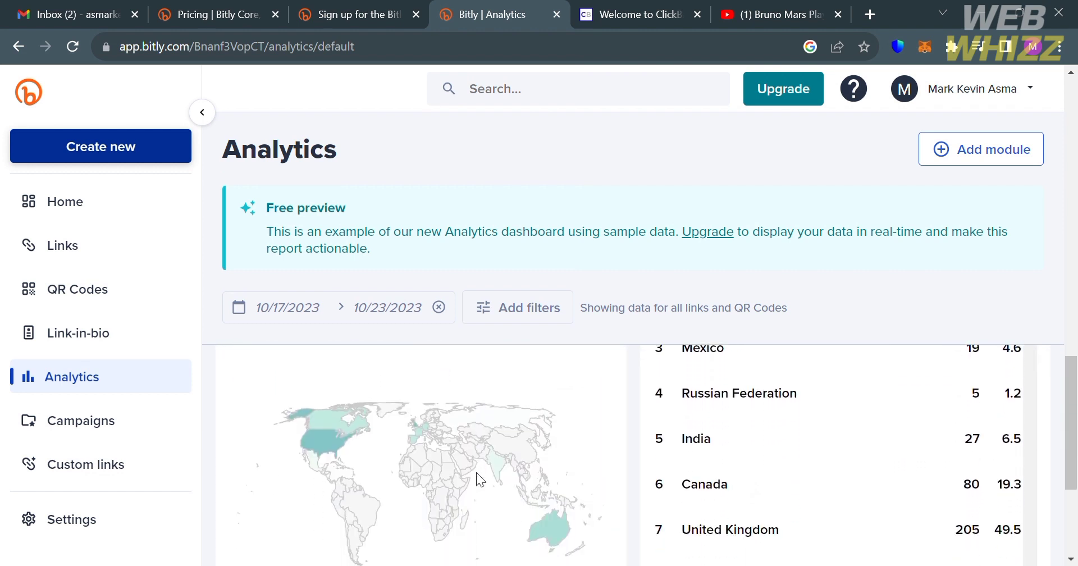
scroll(476, 472, down, 1)
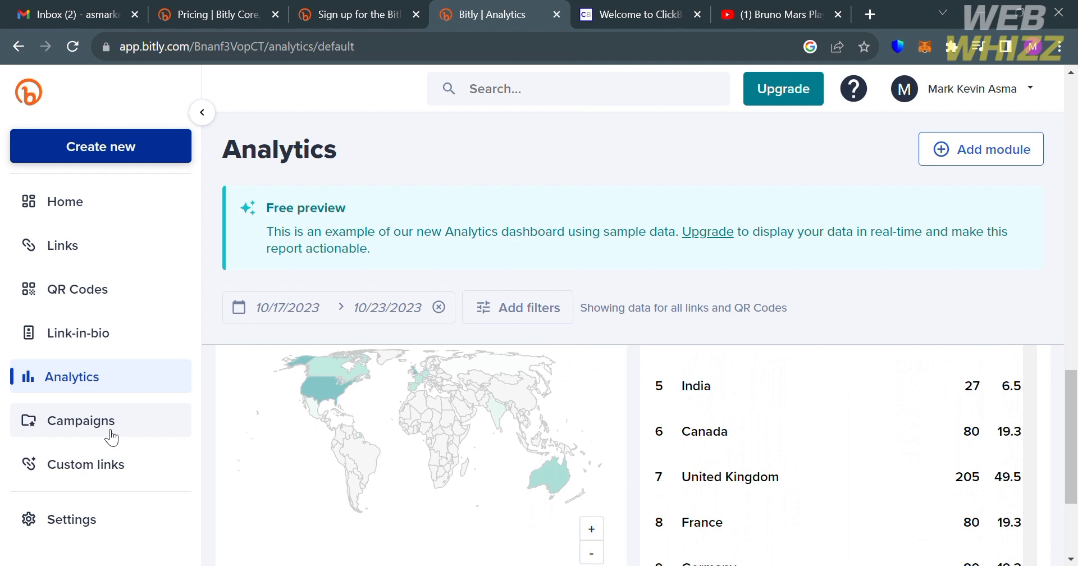
click(112, 438)
scroll(755, 482, down, 3)
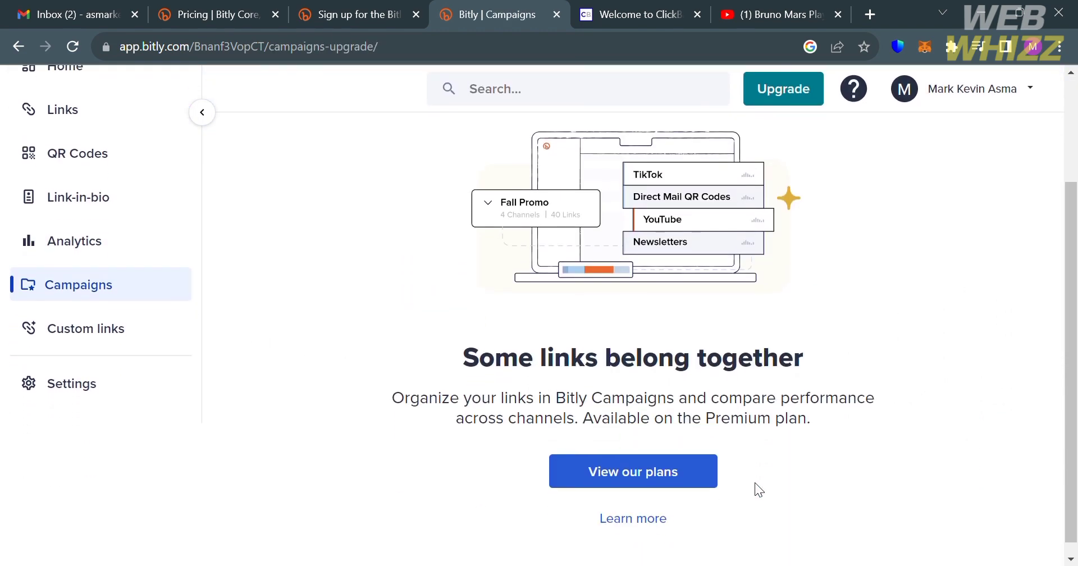
scroll(754, 488, up, 1)
scroll(755, 489, down, 1)
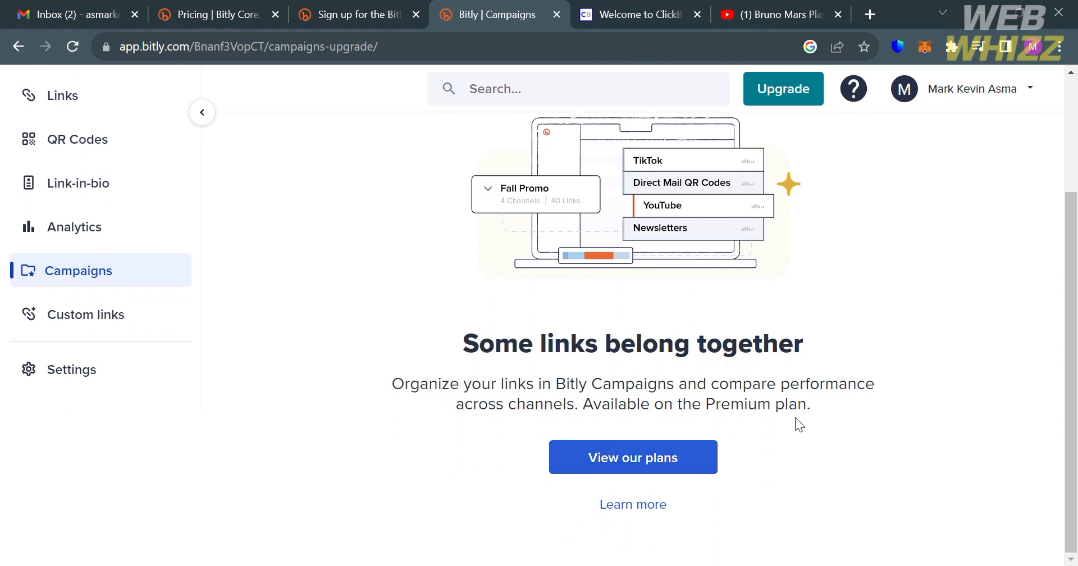
scroll(798, 424, up, 1)
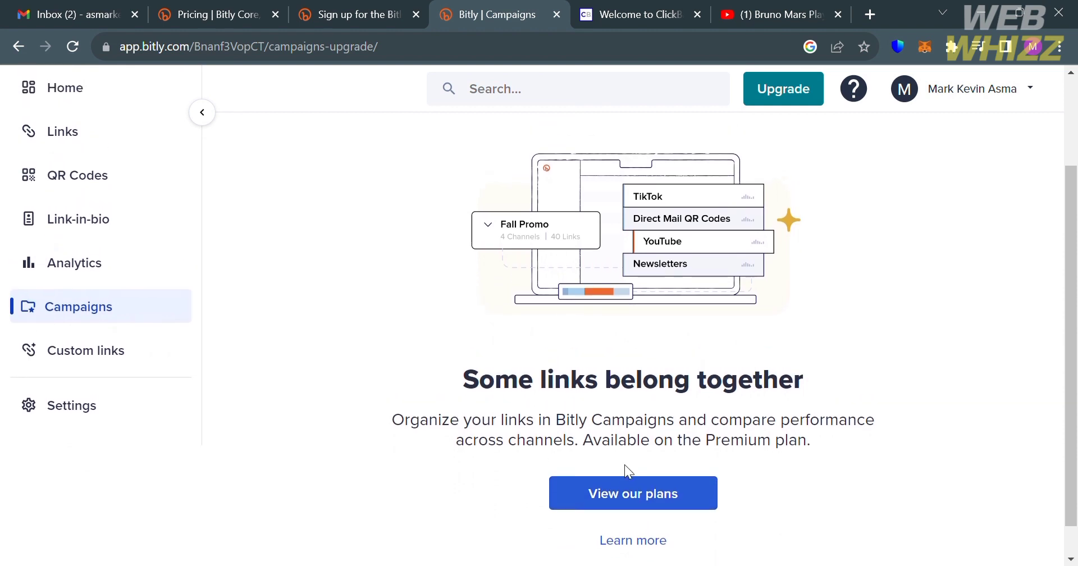
Open the upgrade plans offered in the Campaigns section and compare the Core, Growth, Premium and Enterprise plans
click(655, 499)
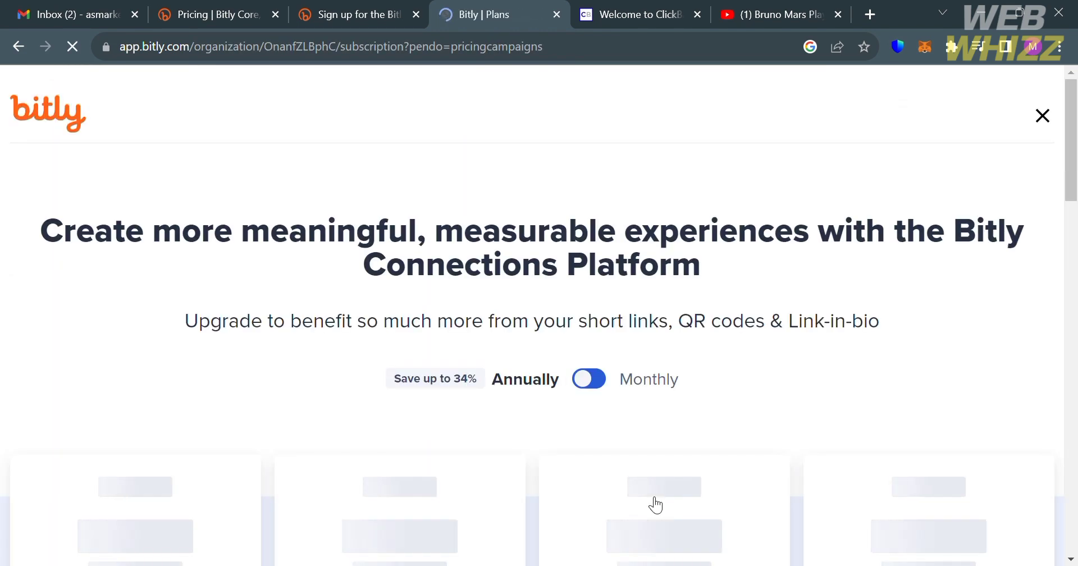
scroll(559, 452, down, 2)
scroll(557, 447, down, 4)
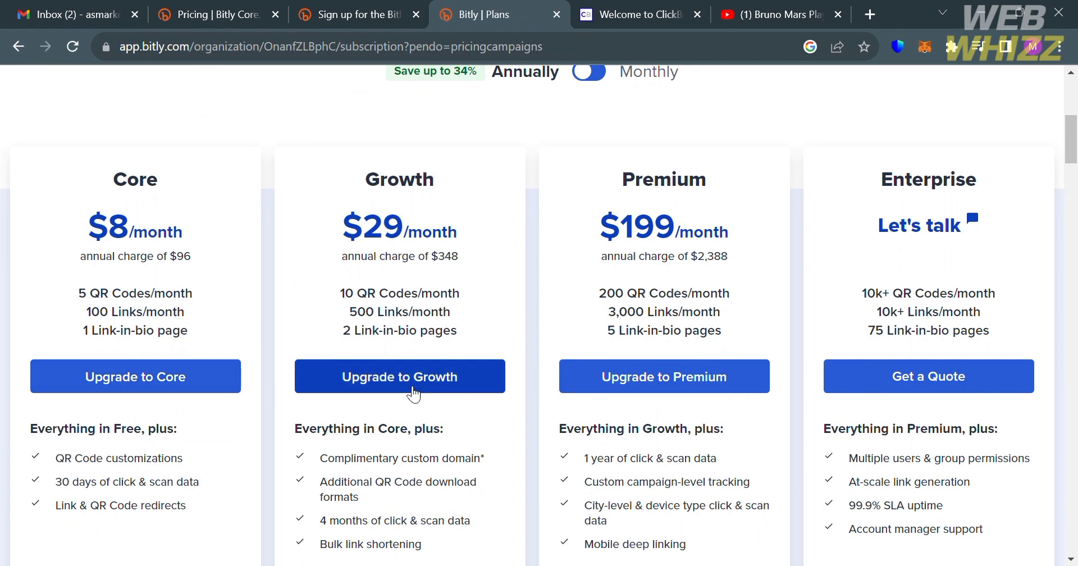
scroll(956, 444, up, 4)
scroll(956, 445, up, 5)
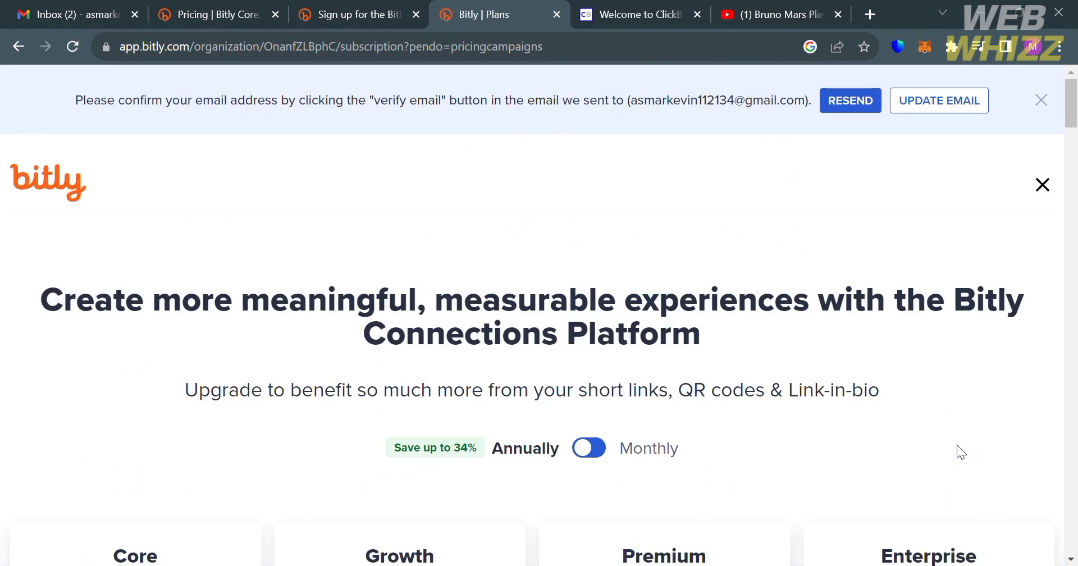
scroll(241, 275, down, 5)
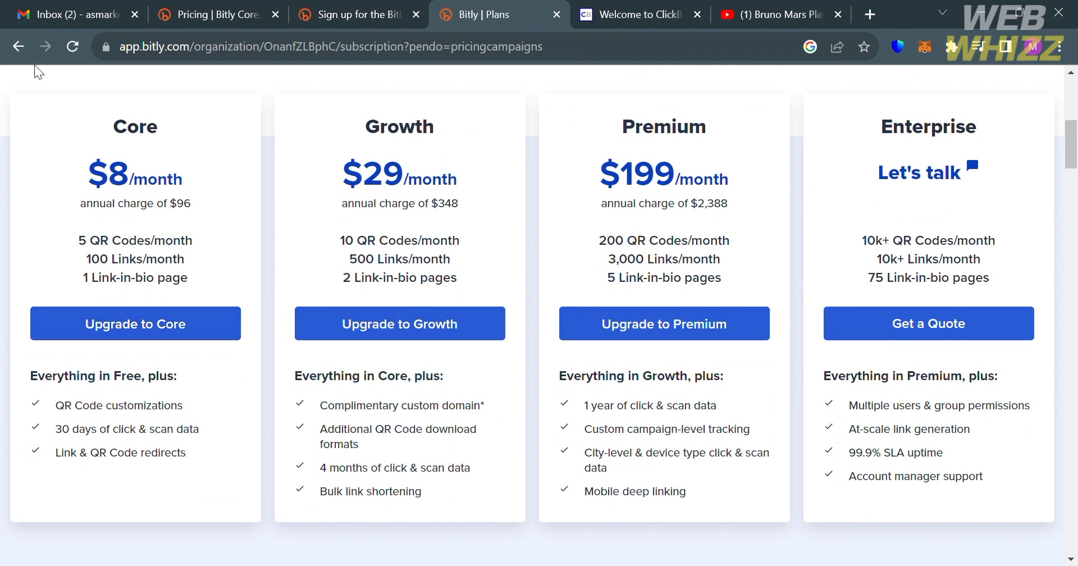
Go back from the plans to the dashboard, and open the Custom links section to read about branded domains
click(22, 54)
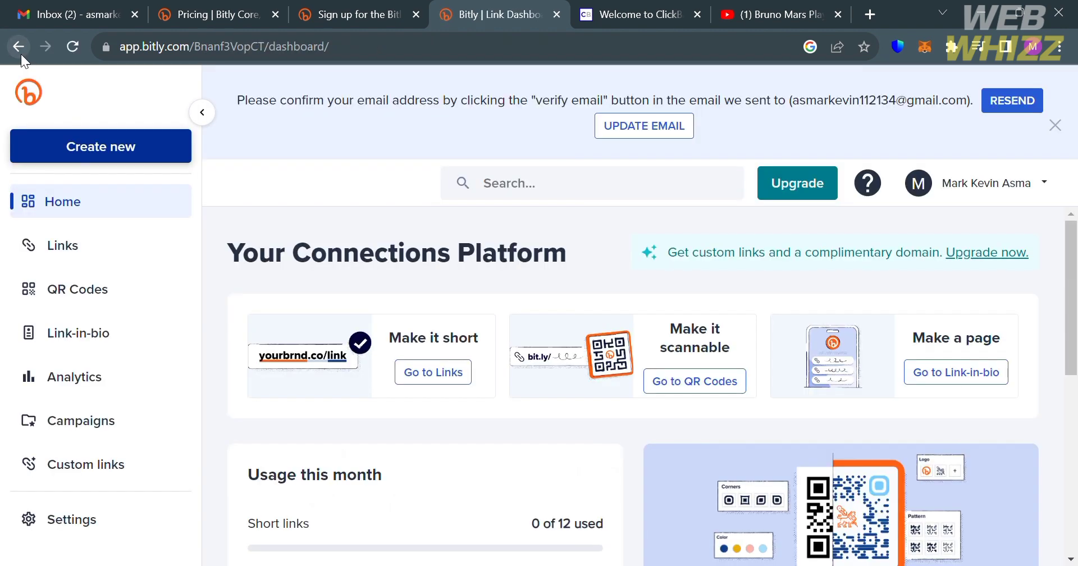
scroll(378, 457, down, 5)
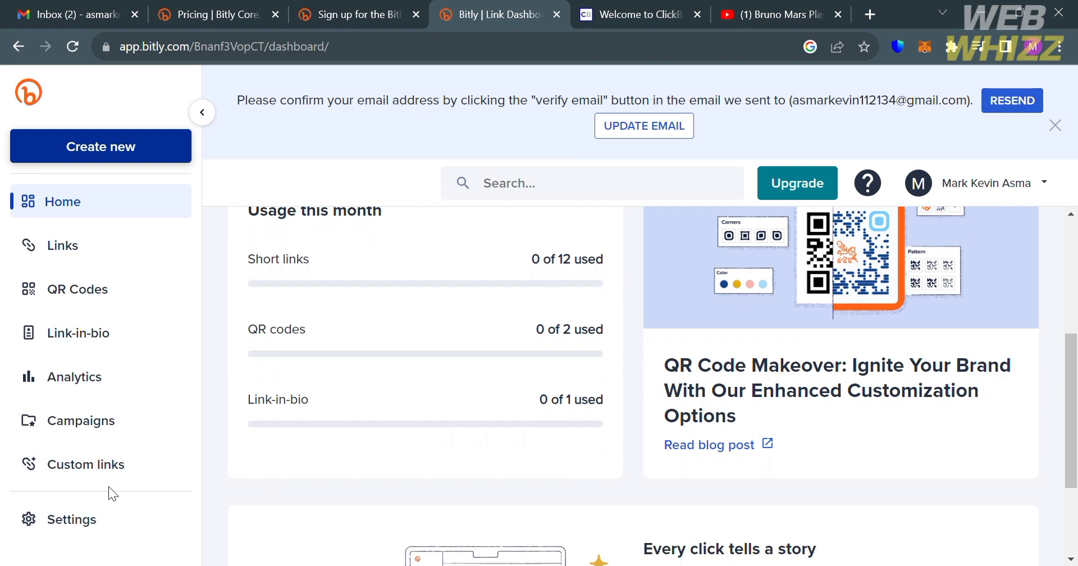
click(114, 475)
scroll(577, 496, down, 2)
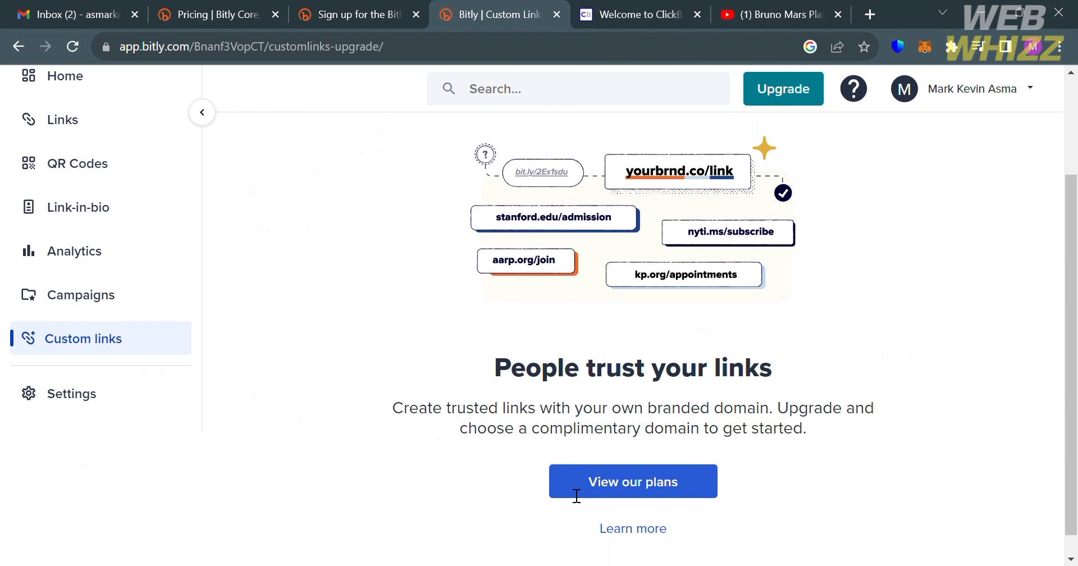
scroll(576, 496, down, 1)
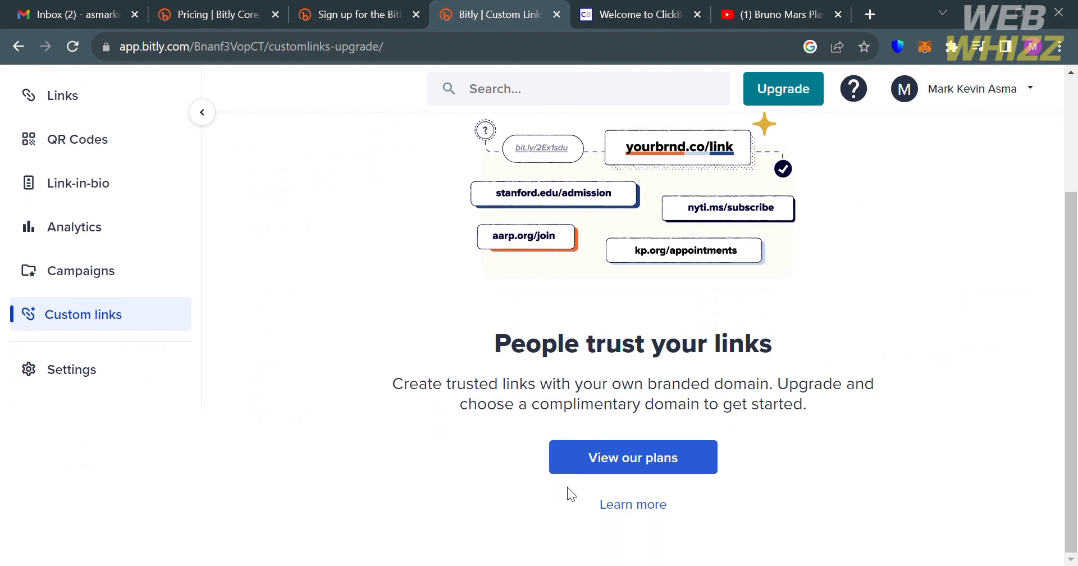
Open Settings to look over the profile preferences and password change form, and return to the Home dashboard
click(106, 375)
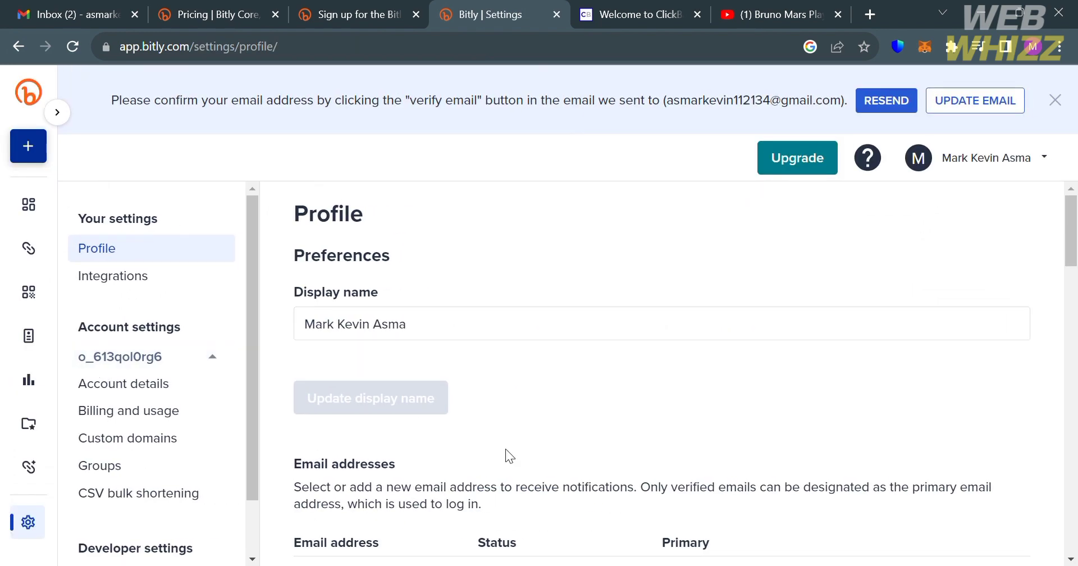
scroll(506, 449, down, 10)
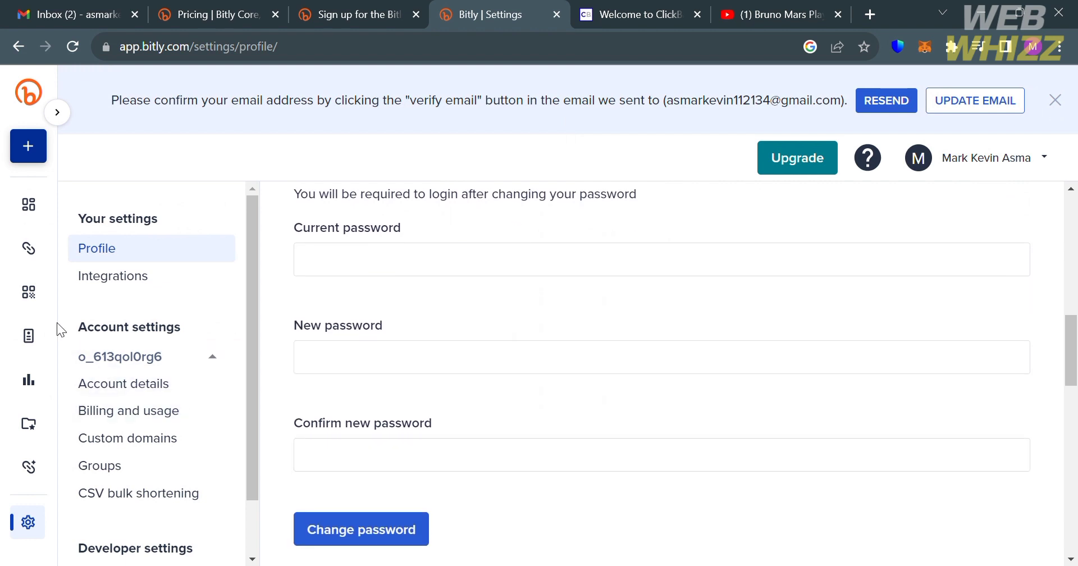
click(29, 204)
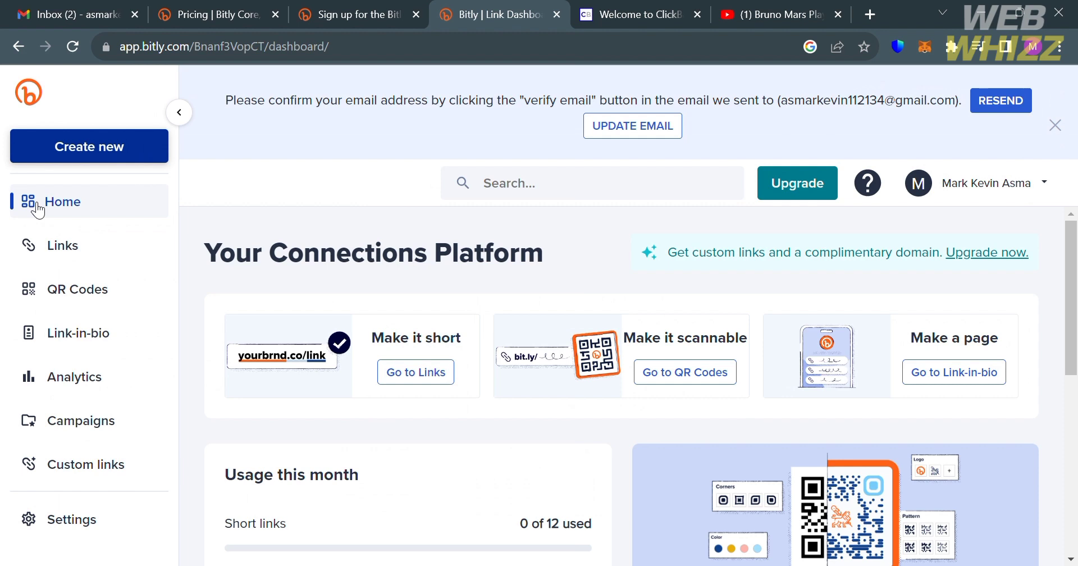
Start creating a new link and examine the form's destination, title, short link, QR Code and Link-in-bio options
click(144, 163)
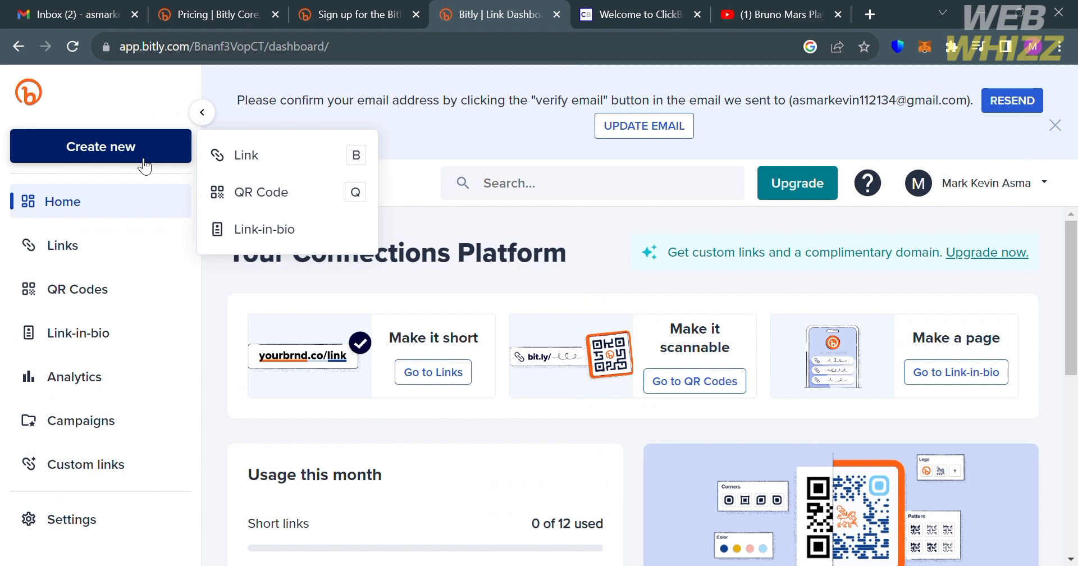
click(262, 158)
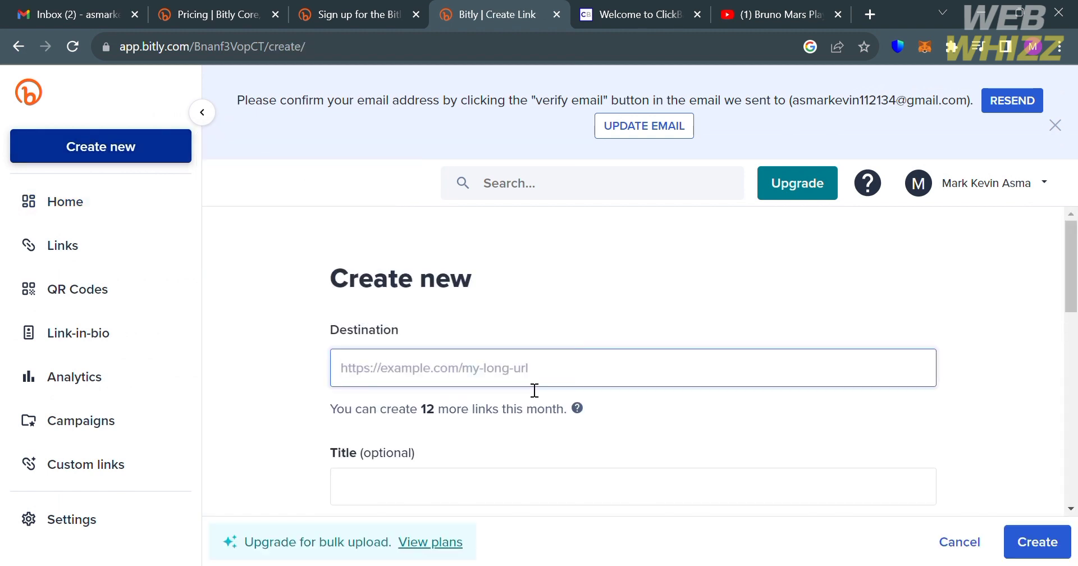
scroll(534, 390, down, 2)
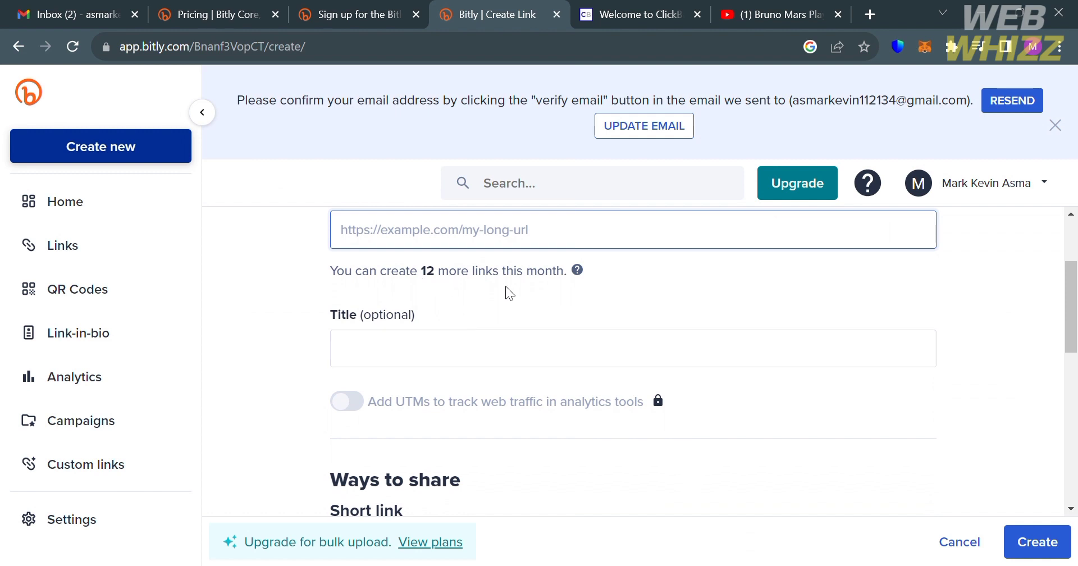
scroll(555, 289, up, 1)
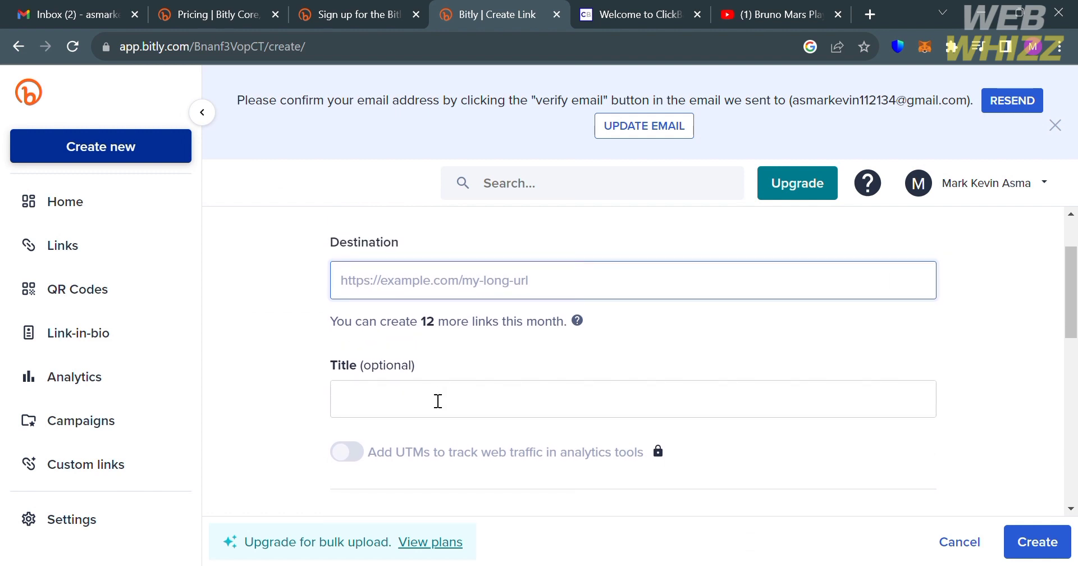
scroll(500, 423, down, 7)
scroll(501, 422, up, 3)
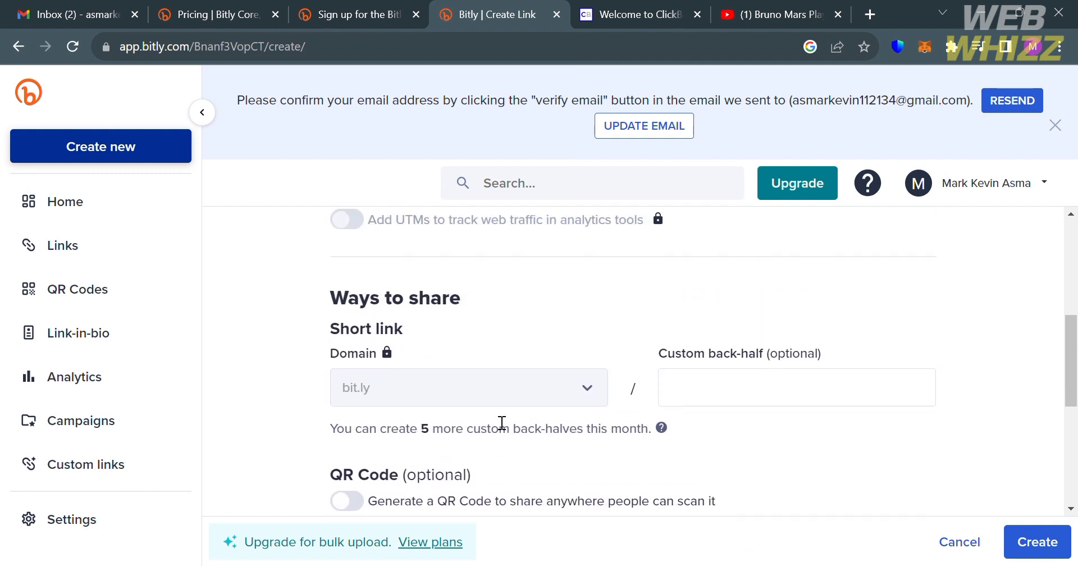
scroll(687, 410, down, 3)
scroll(691, 411, down, 3)
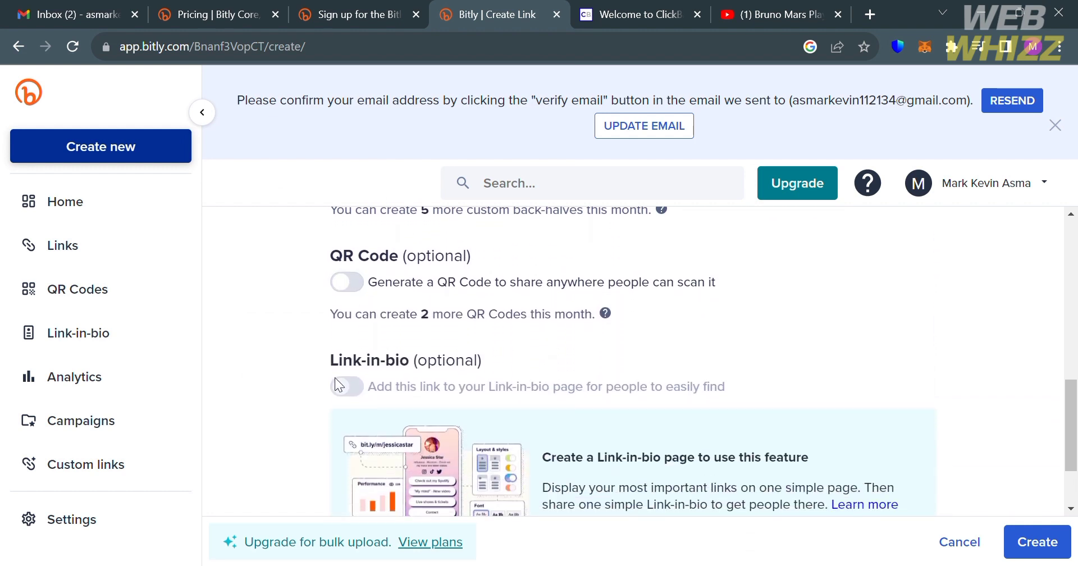
scroll(329, 401, down, 2)
scroll(329, 401, up, 8)
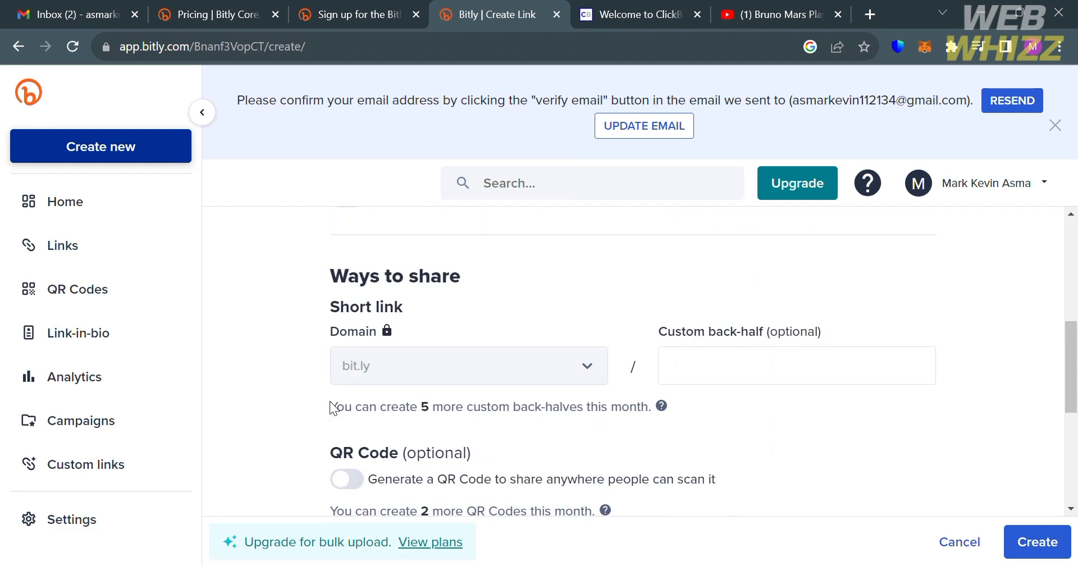
Switch to the ClickBank site and examine its homepage sections for affiliates and sellers and its popular affiliate resources
key(ctrl+Tab)
scroll(613, 392, up, 5)
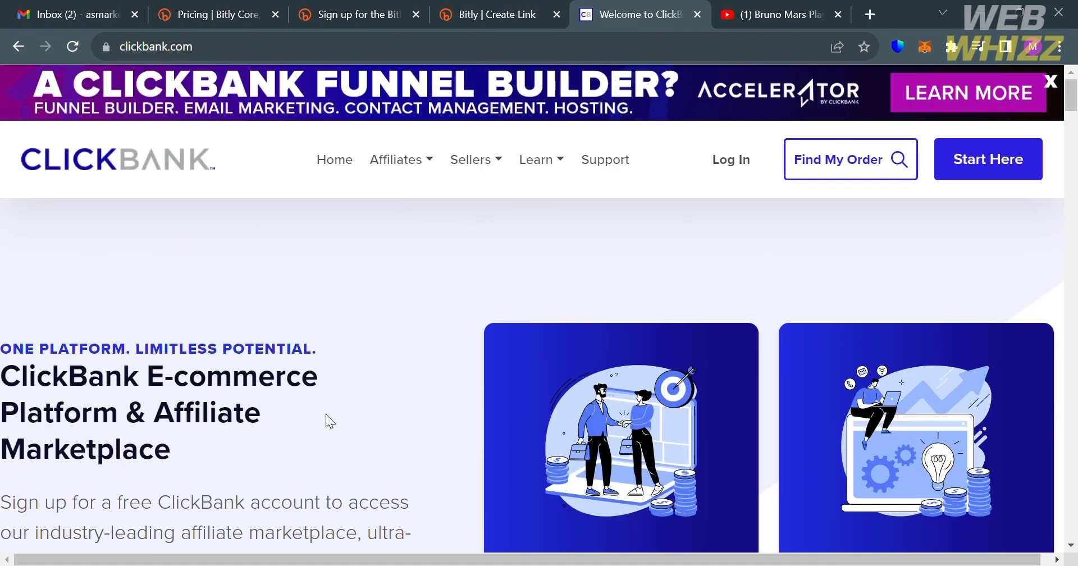
scroll(325, 413, down, 2)
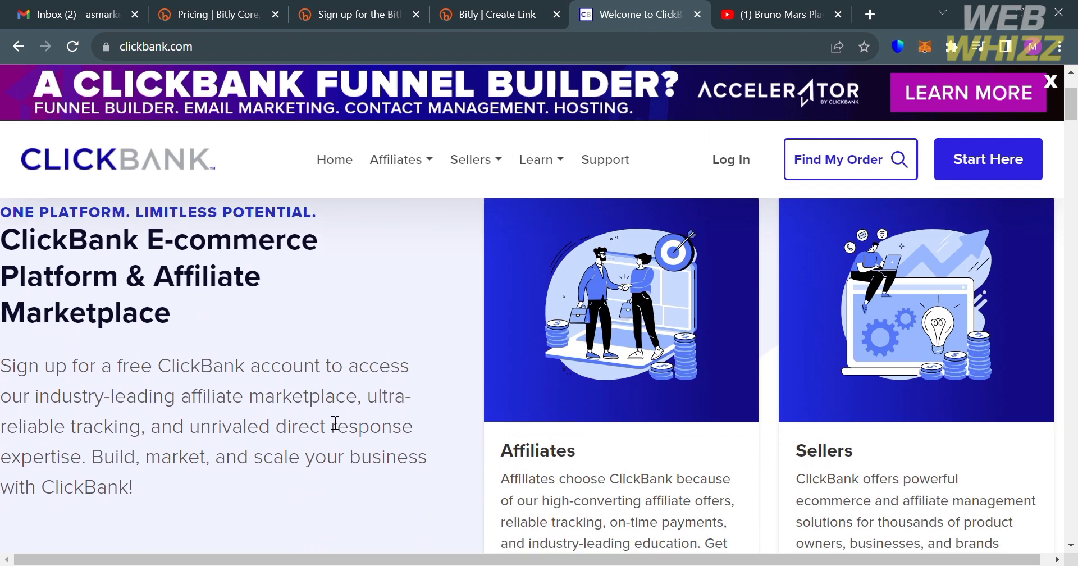
scroll(331, 419, down, 2)
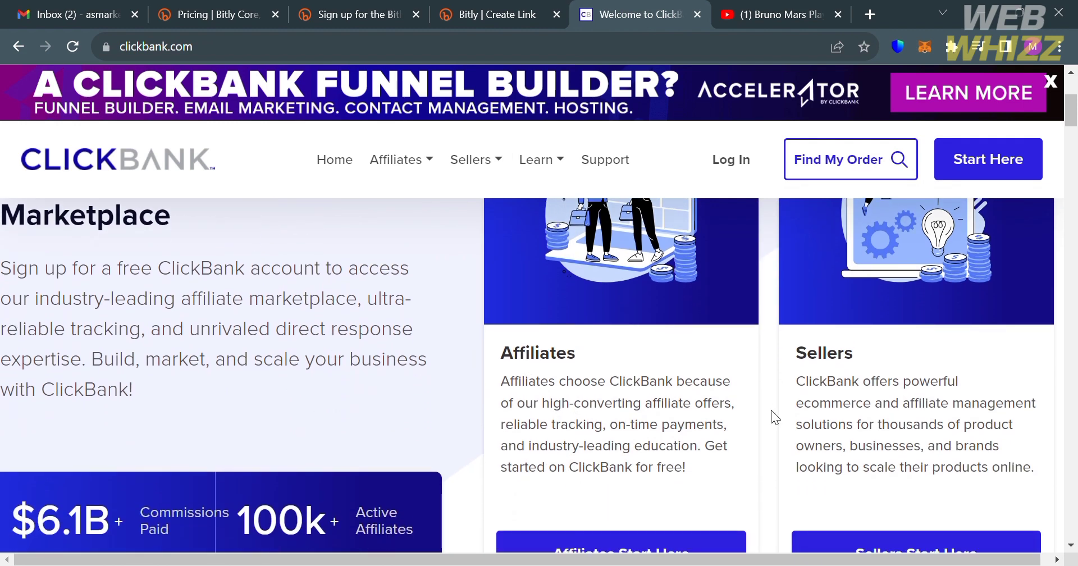
scroll(774, 417, down, 2)
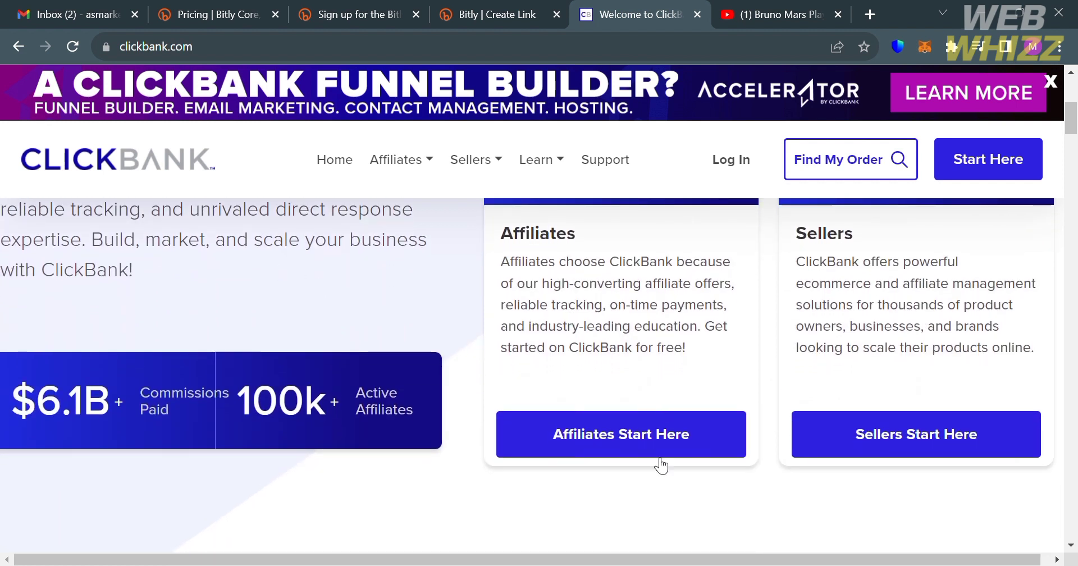
scroll(661, 460, down, 5)
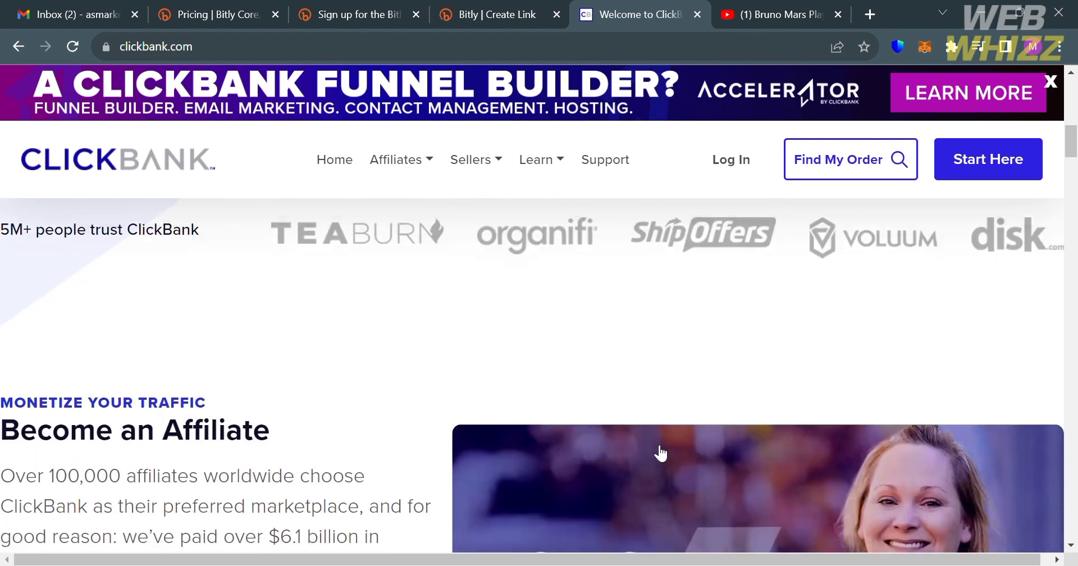
scroll(661, 454, down, 6)
scroll(661, 453, up, 4)
scroll(661, 453, down, 1)
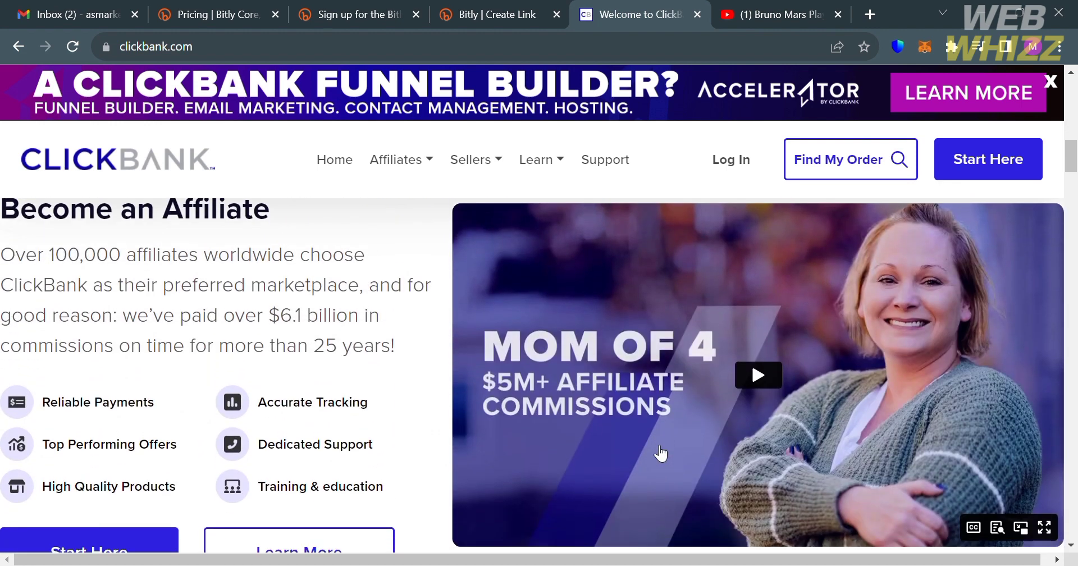
scroll(660, 454, down, 7)
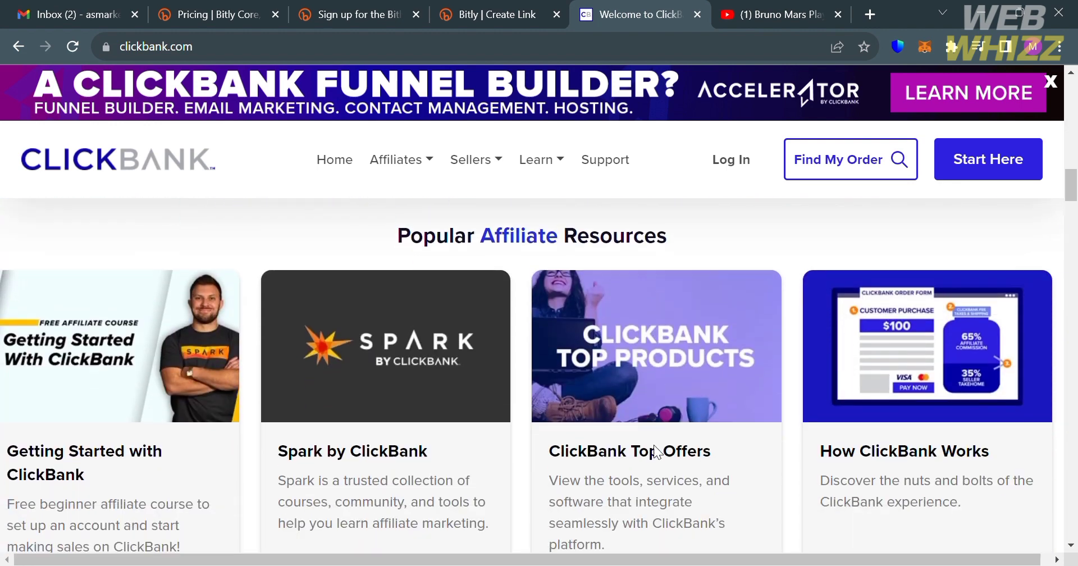
scroll(653, 445, down, 6)
scroll(660, 454, up, 2)
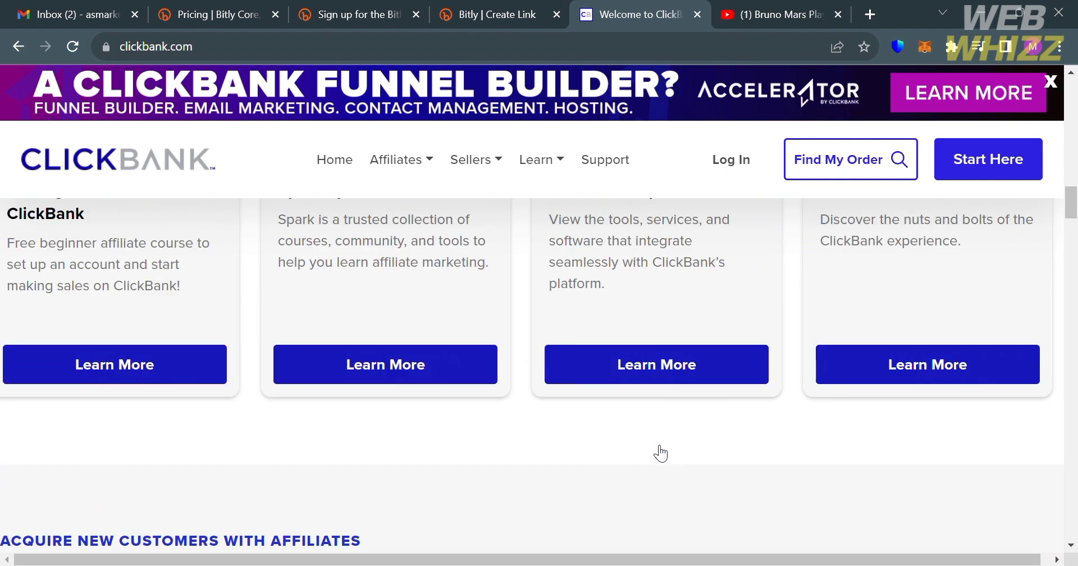
scroll(661, 454, up, 10)
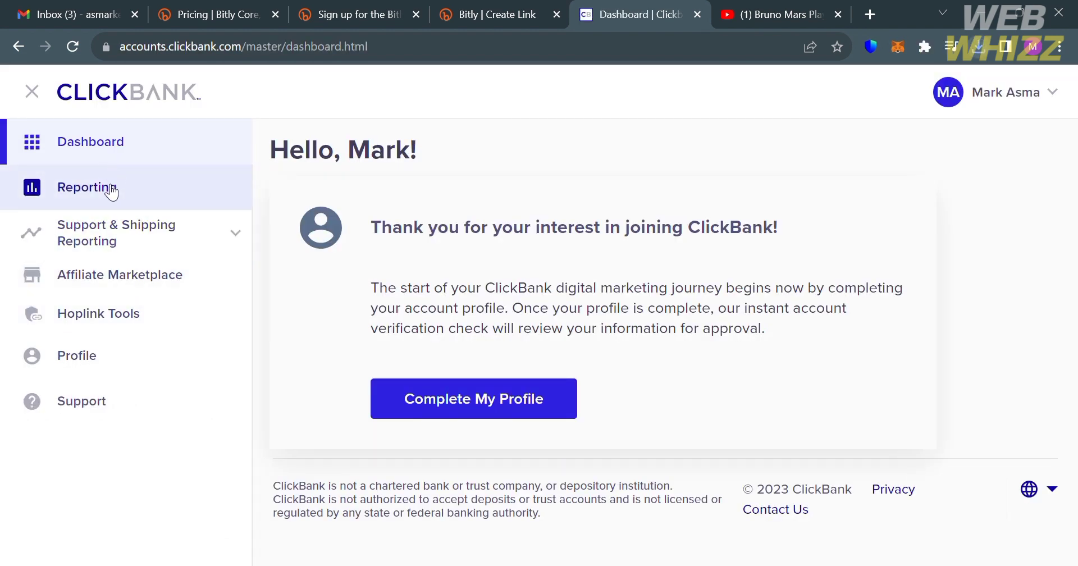
Look through the ClickBank account's Reporting and Support & Shipping Reporting sections, and open Hoplink Tools to read its account requirement
click(112, 193)
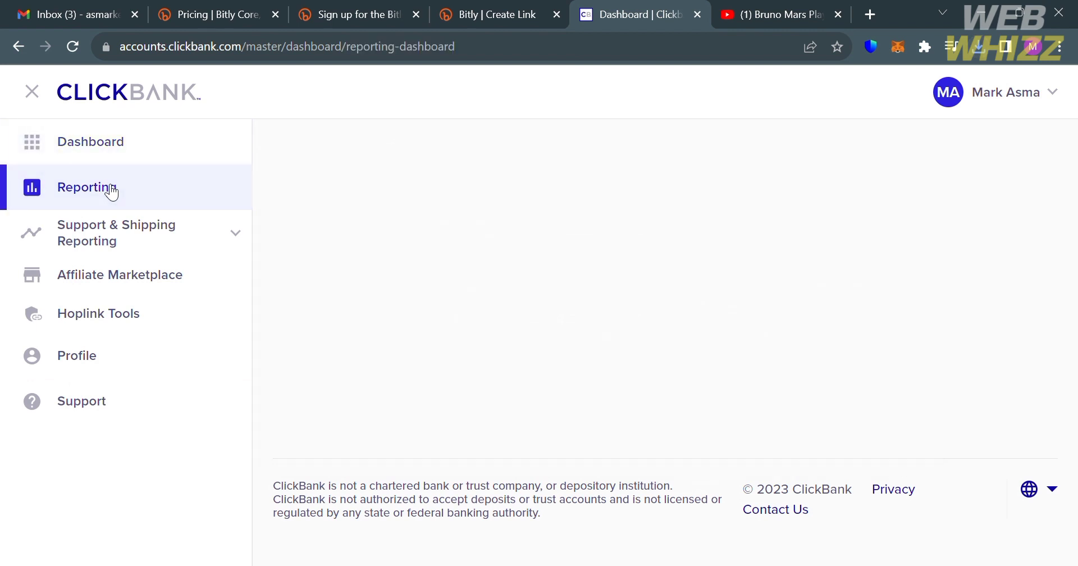
click(120, 240)
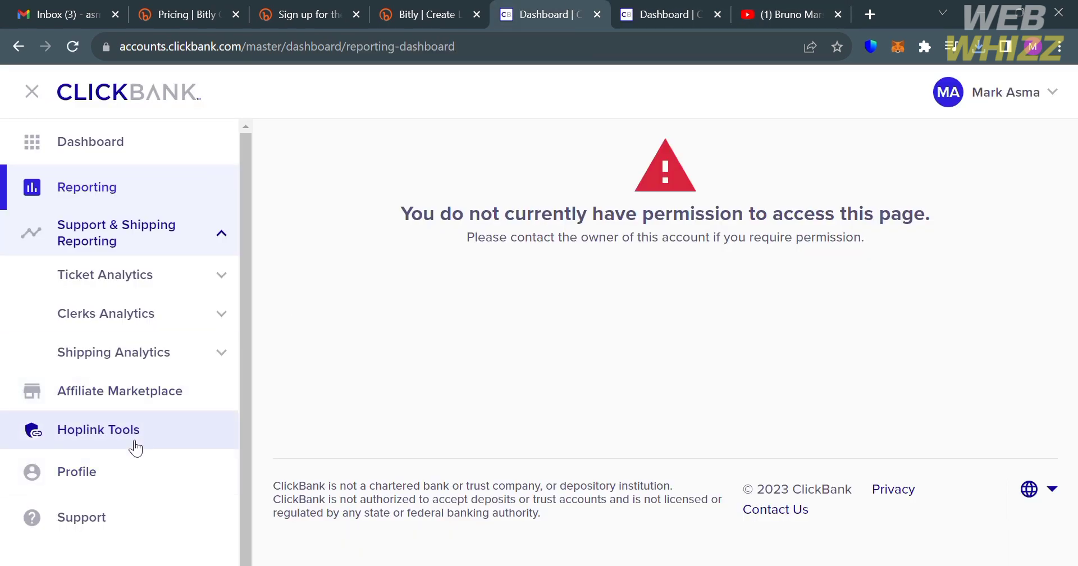
click(137, 448)
scroll(671, 310, down, 6)
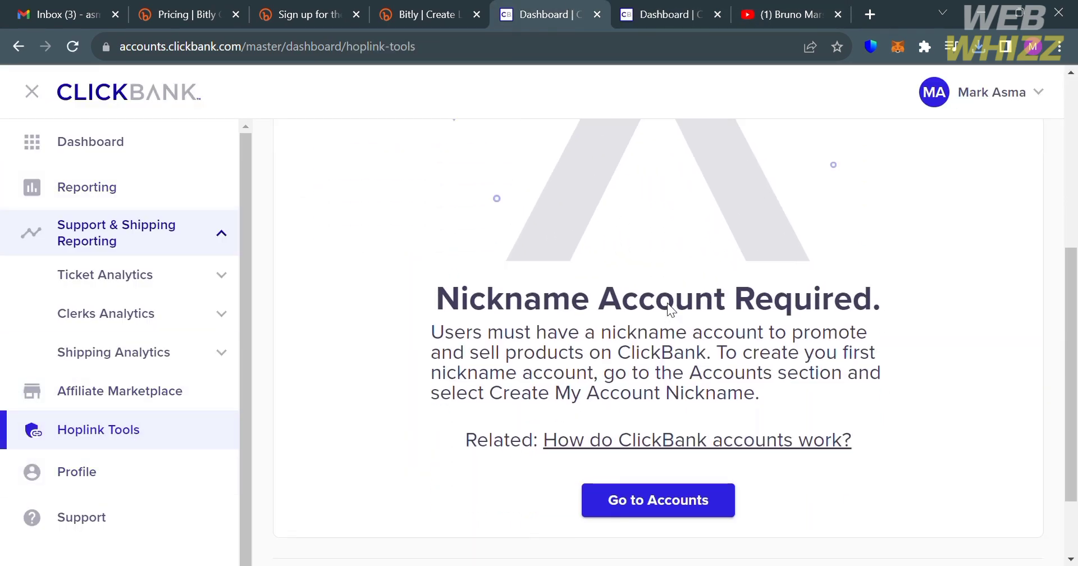
scroll(674, 337, up, 4)
scroll(674, 359, up, 4)
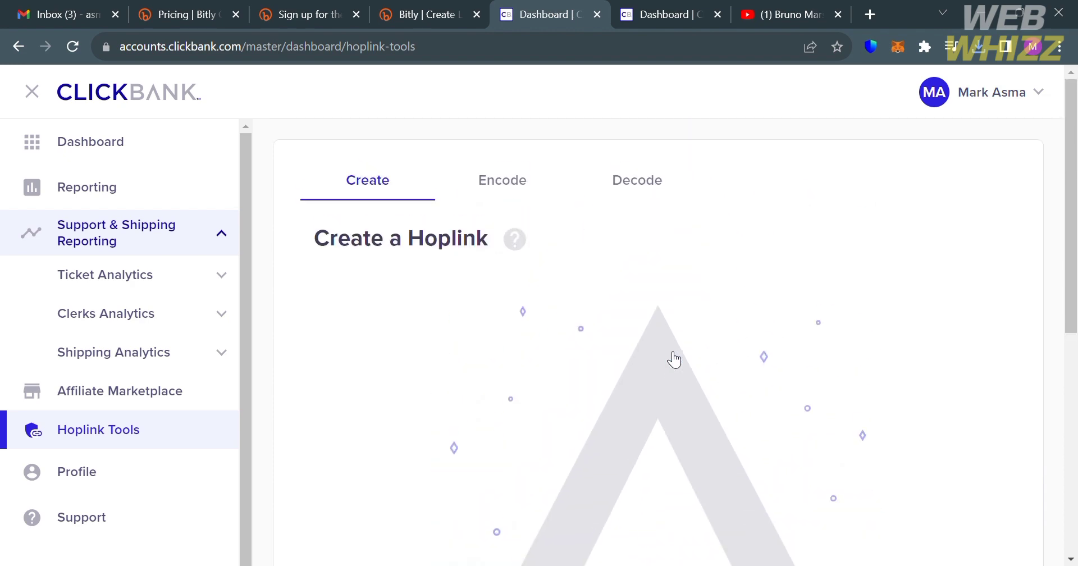
scroll(488, 342, down, 6)
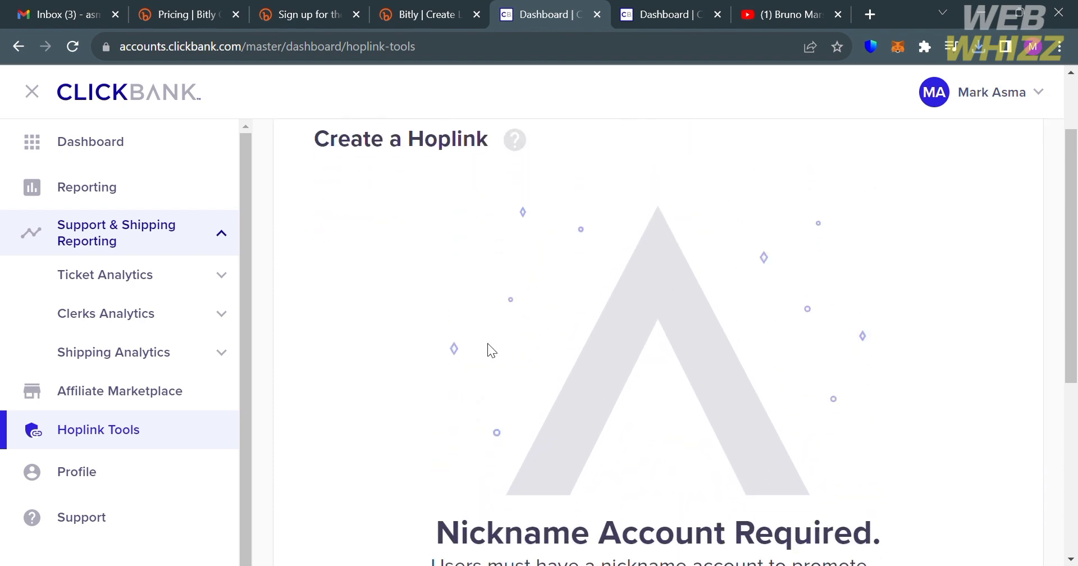
key(ctrl+shift+Tab)
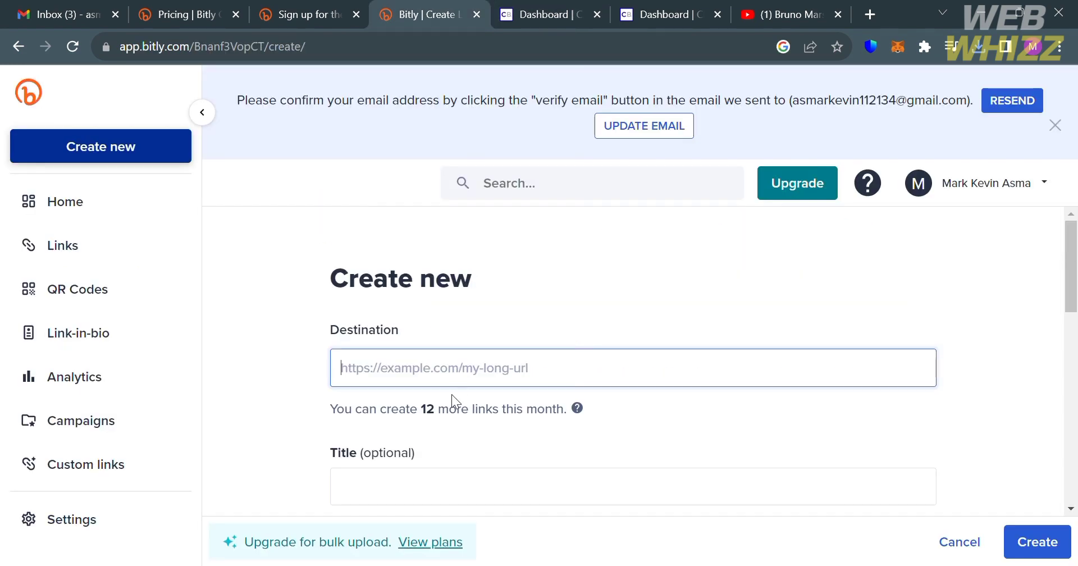
text(https://accounts.clickbank.com/master/dashboard/affiliate-marketplace)
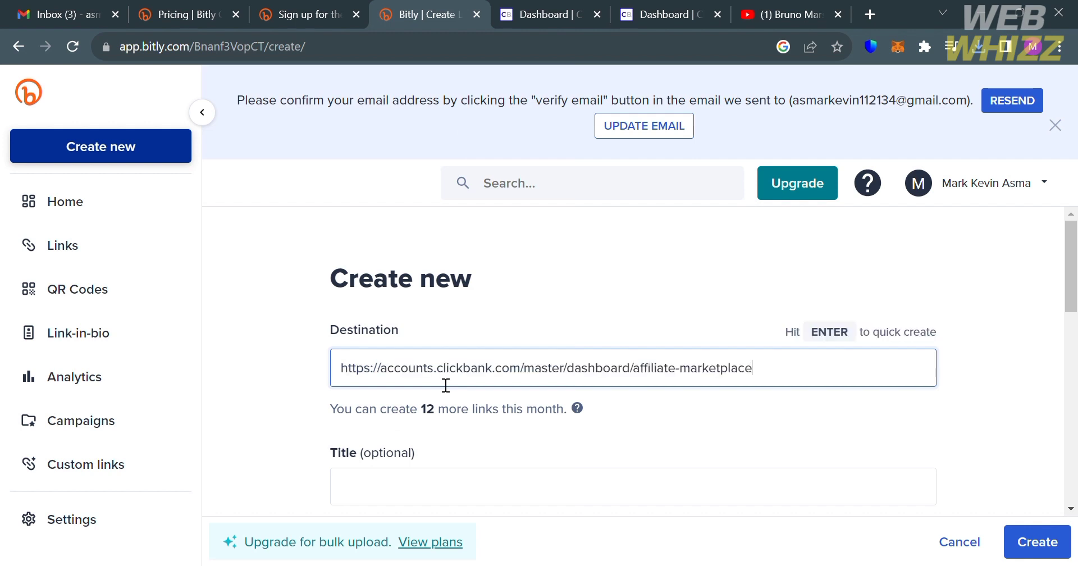
scroll(446, 385, down, 1)
click(435, 461)
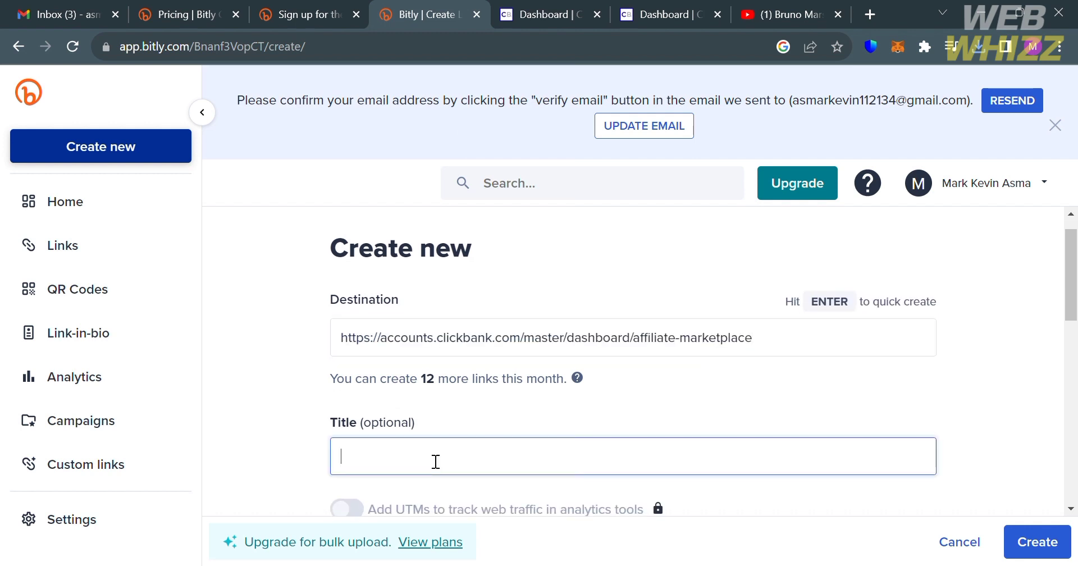
text(Clickbank Affil)
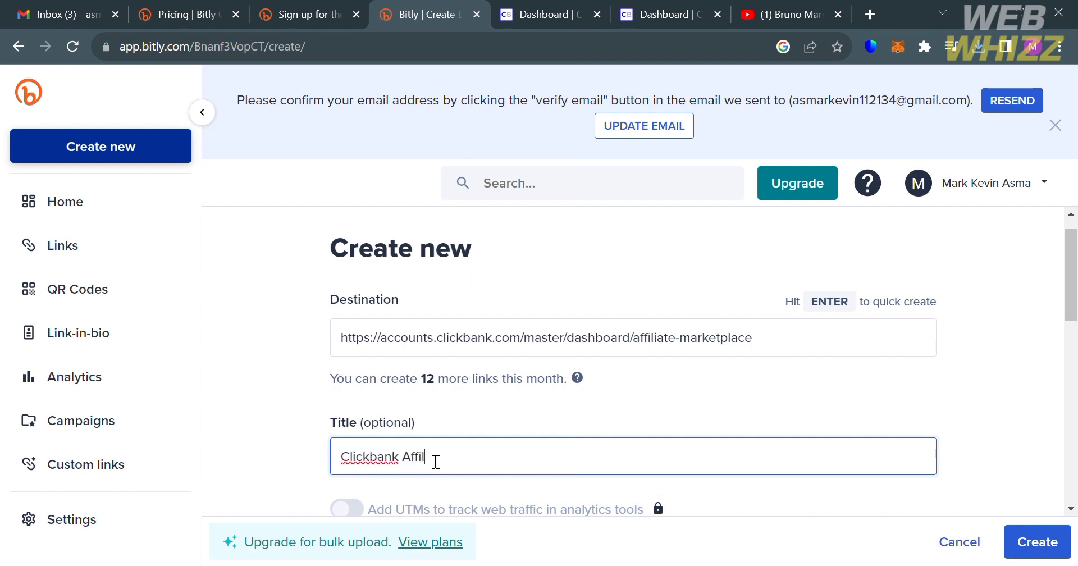
scroll(403, 328, down, 5)
scroll(404, 329, up, 2)
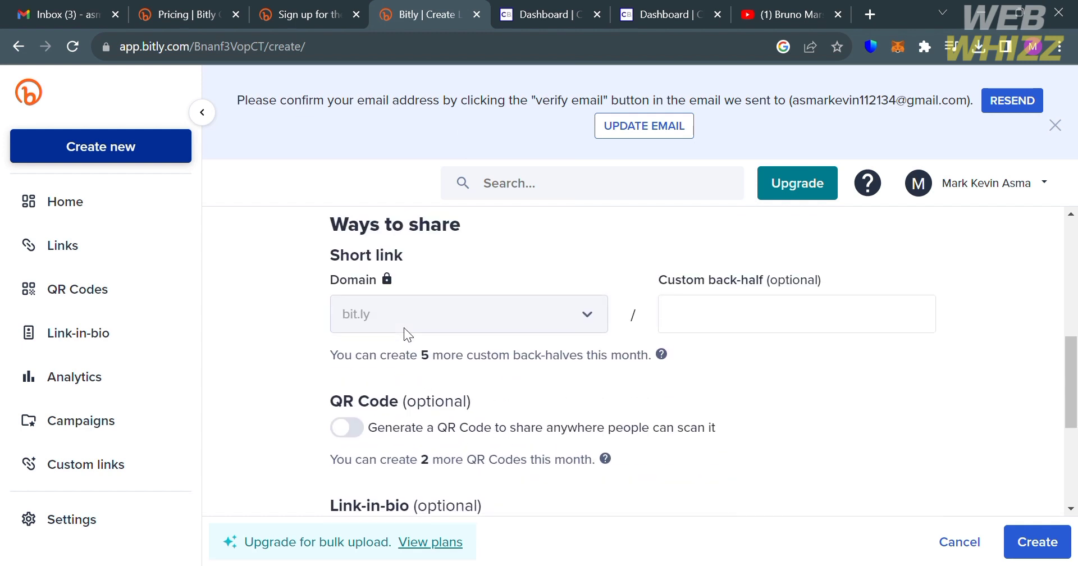
click(1033, 541)
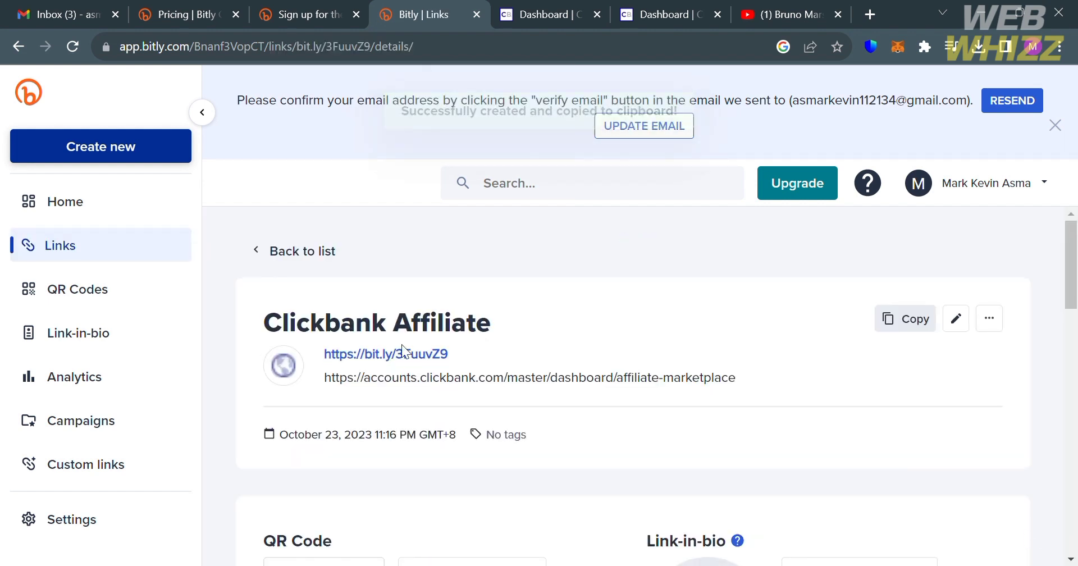
Look over the created link's details page, including its short URL, QR Code and Link-in-bio sections
scroll(419, 362, down, 4)
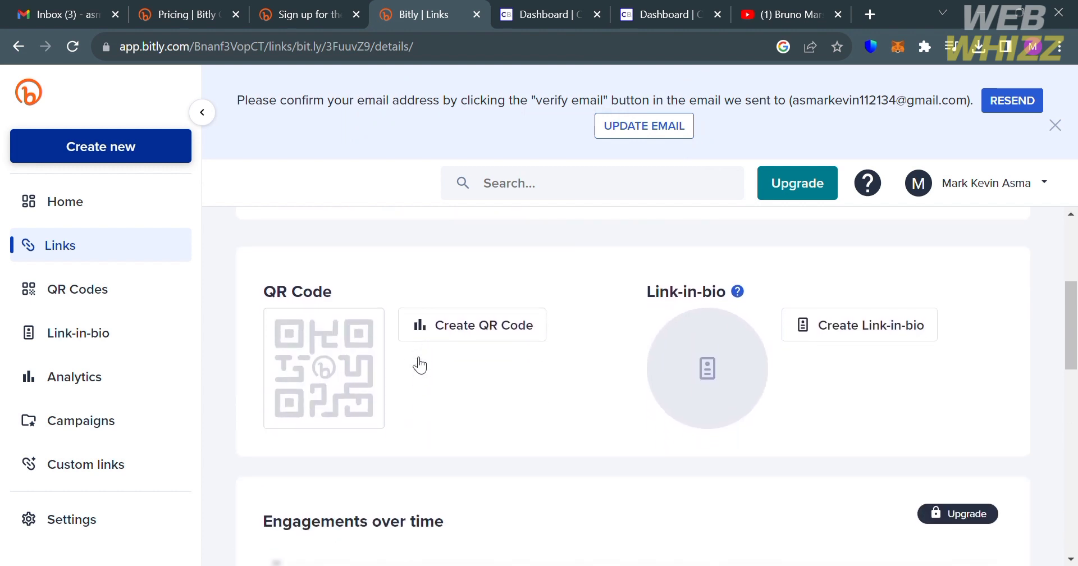
scroll(419, 365, up, 2)
scroll(419, 364, up, 2)
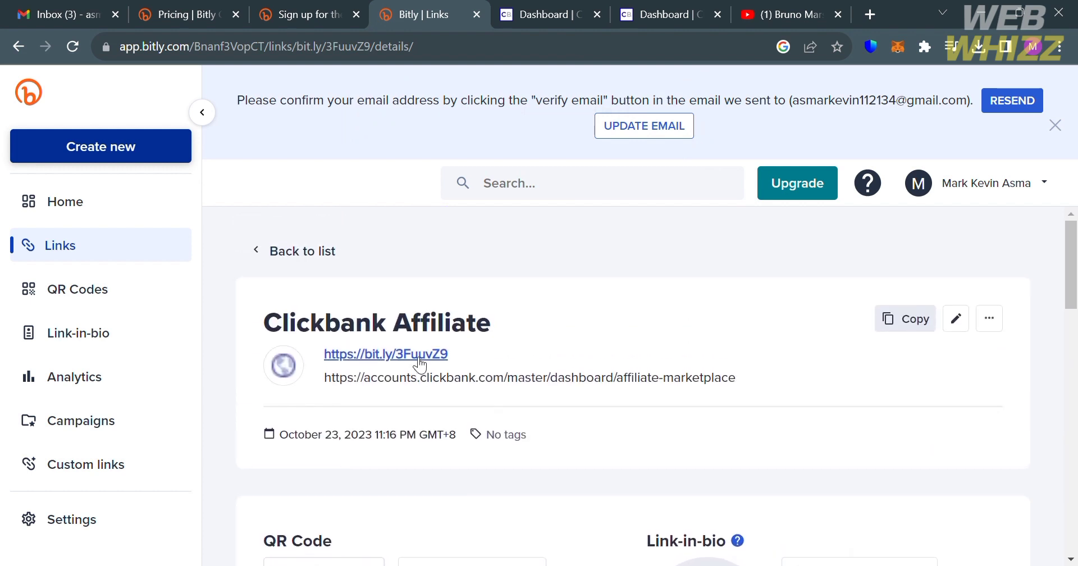